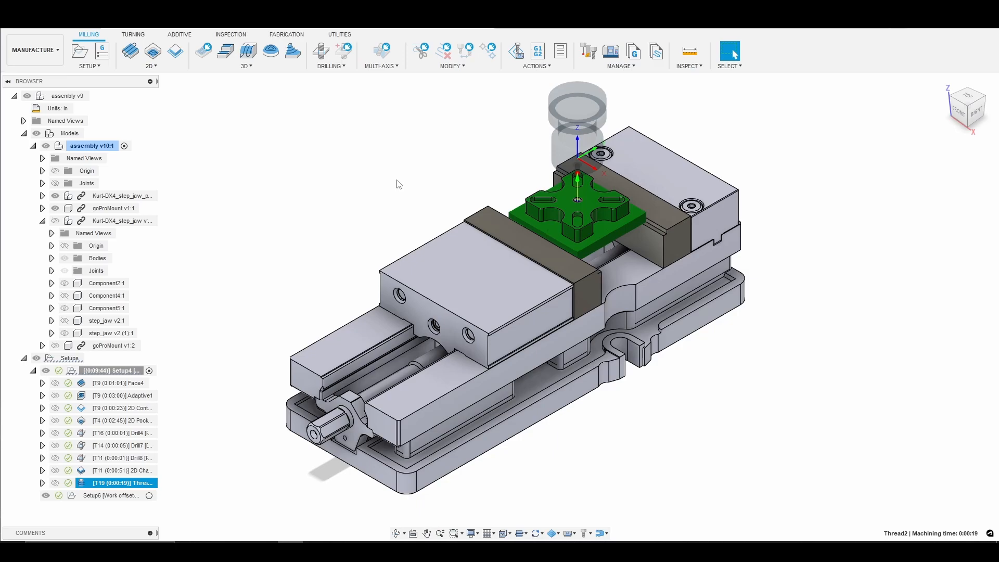
Activate Setup6 and review its stock mode and the option to continue rest machining.
{"action": "left_click", "coordinate": [149, 496]}
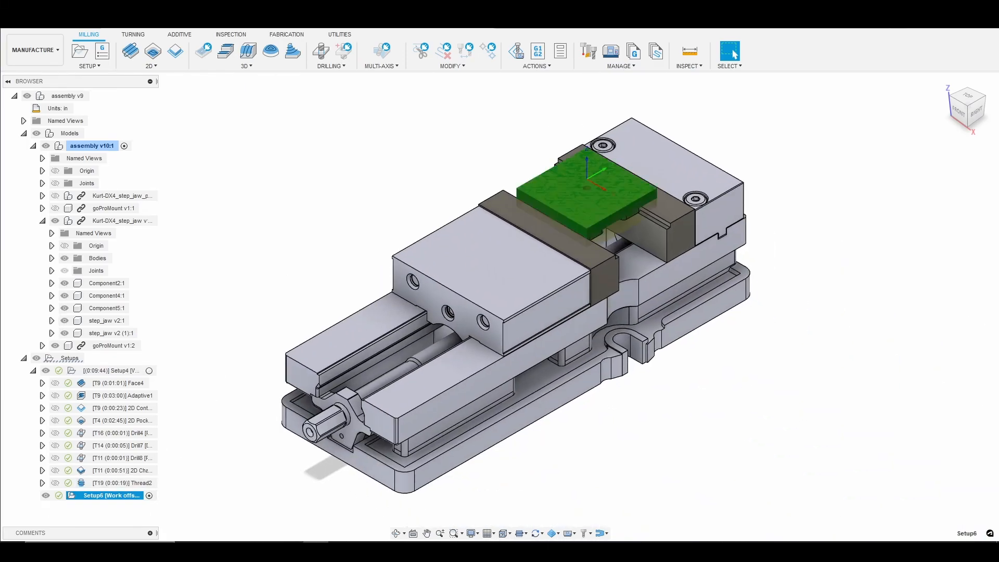
{"action": "right_click", "coordinate": [130, 496]}
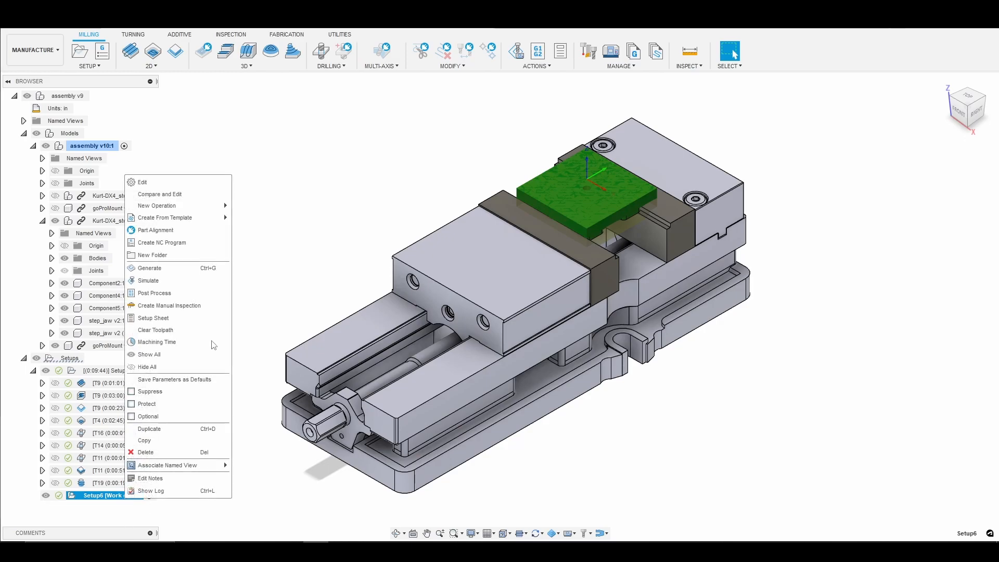
{"action": "left_click", "coordinate": [201, 189]}
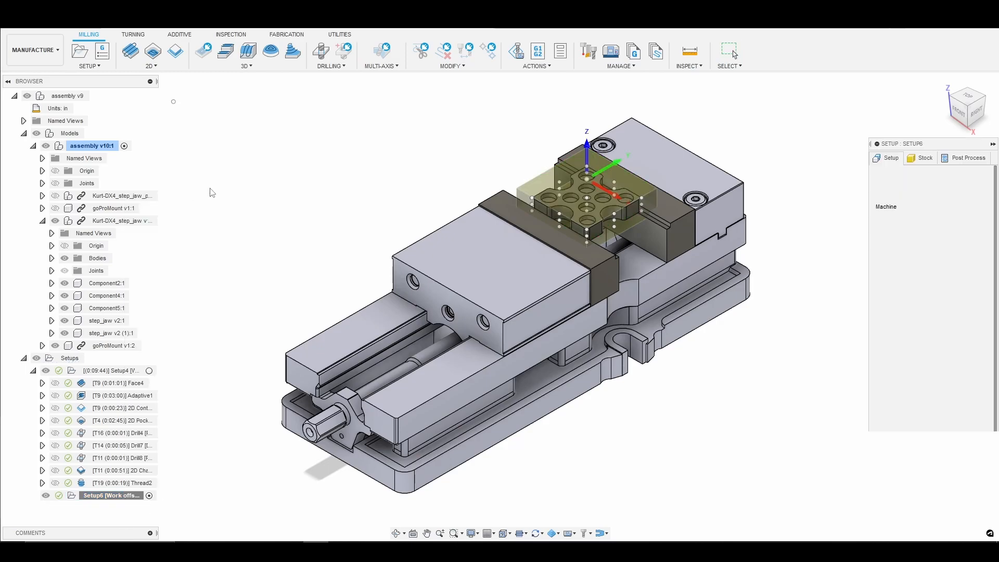
{"action": "left_click", "coordinate": [931, 161]}
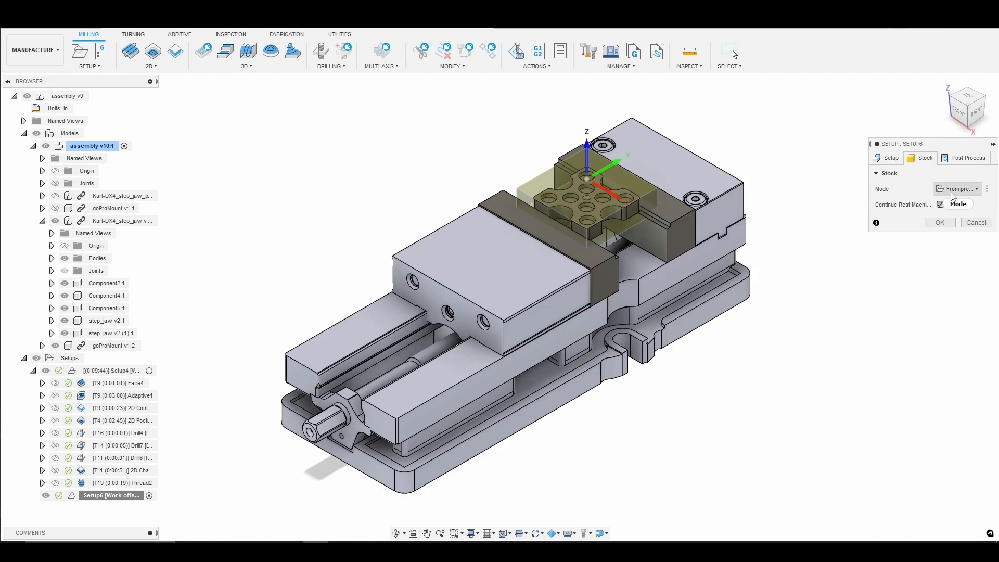
{"action": "mouse_move", "coordinate": [971, 197]}
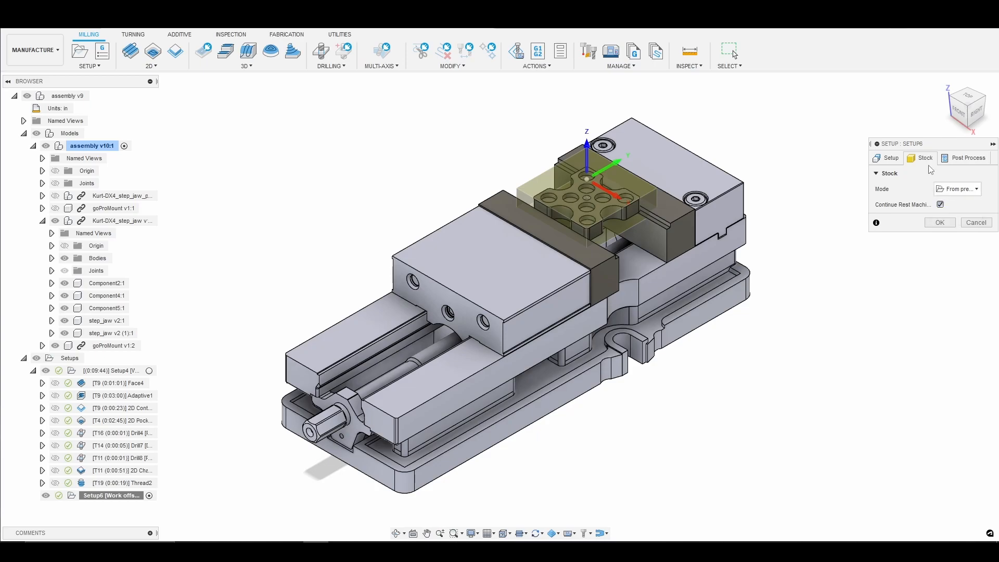
{"action": "left_click", "coordinate": [937, 223]}
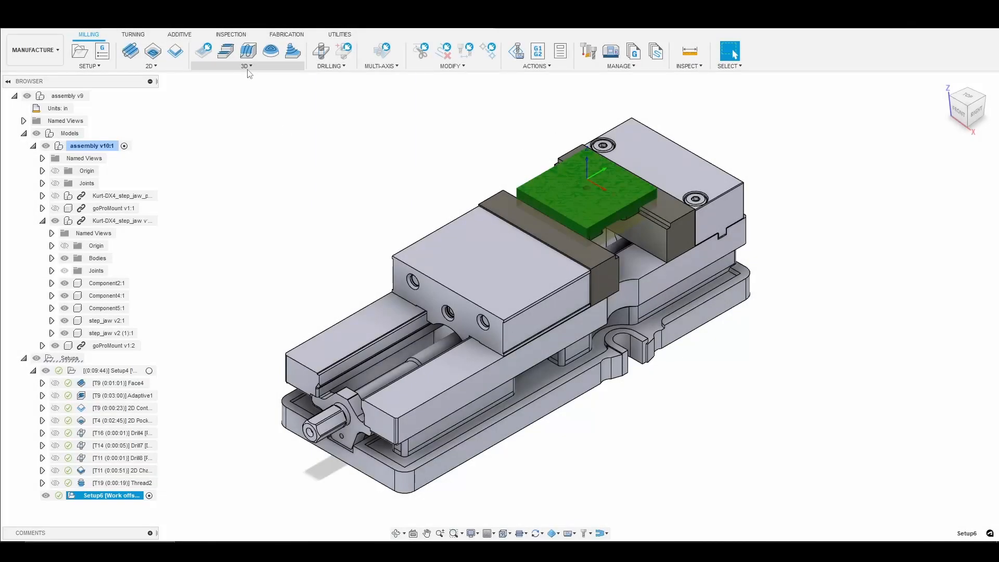
Create a 3D Adaptive Clearing operation using tool 9, the 3/8" yg1 finishing endmill from the 770m+ library, with a 50 in/min cutting feedrate.
{"action": "left_click", "coordinate": [248, 71]}
{"action": "left_click", "coordinate": [246, 79]}
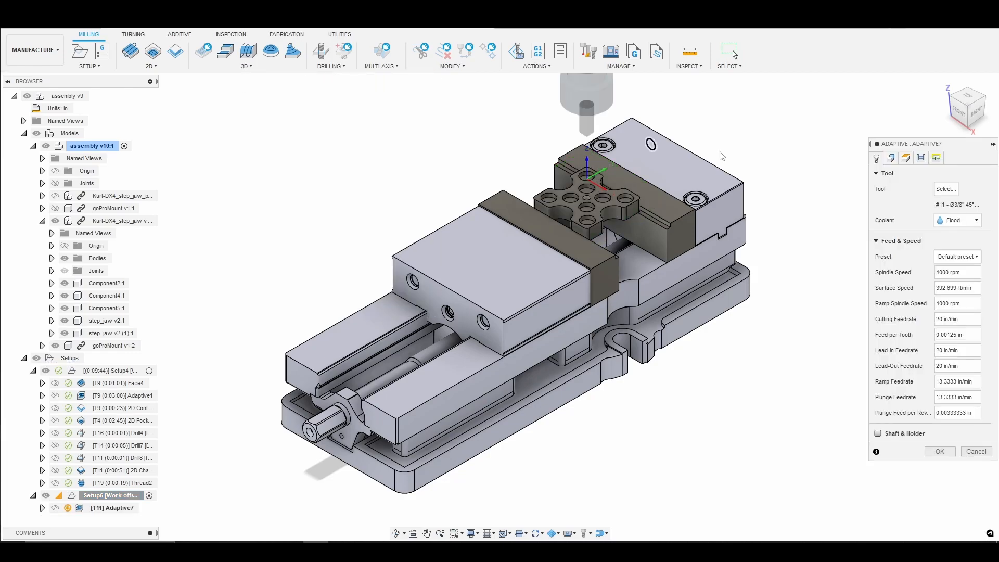
{"action": "left_click", "coordinate": [945, 189]}
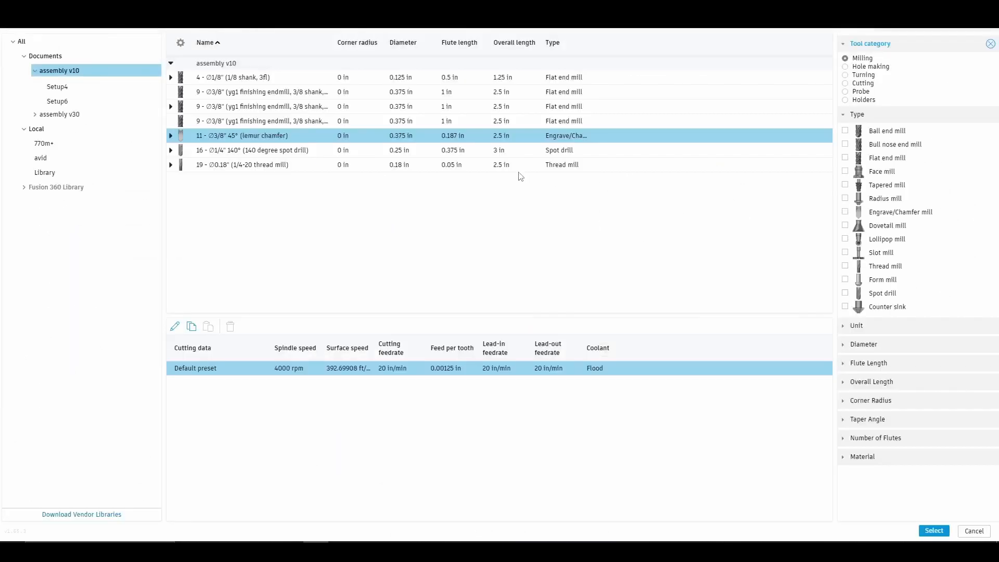
{"action": "double_click", "coordinate": [44, 143]}
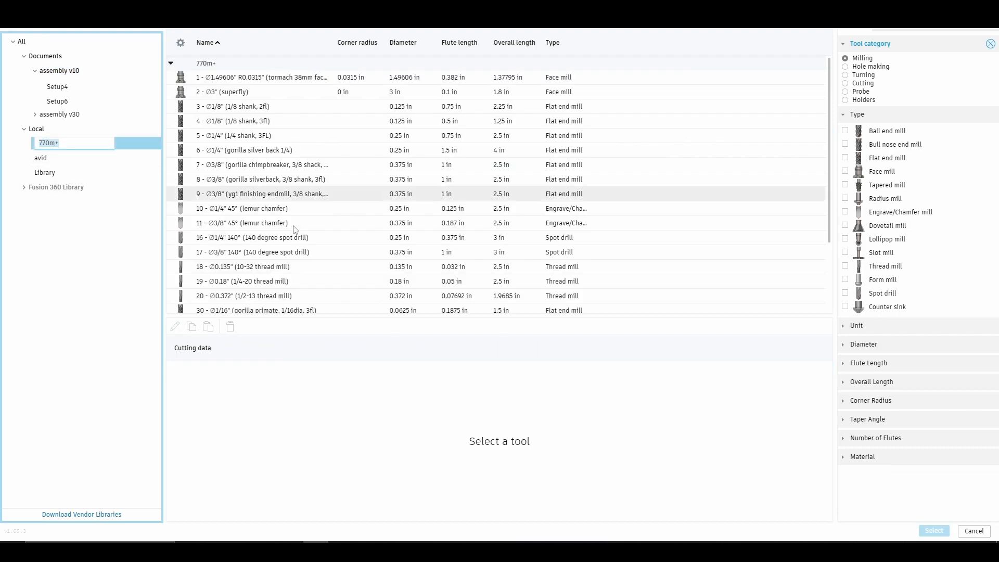
{"action": "left_click", "coordinate": [278, 193]}
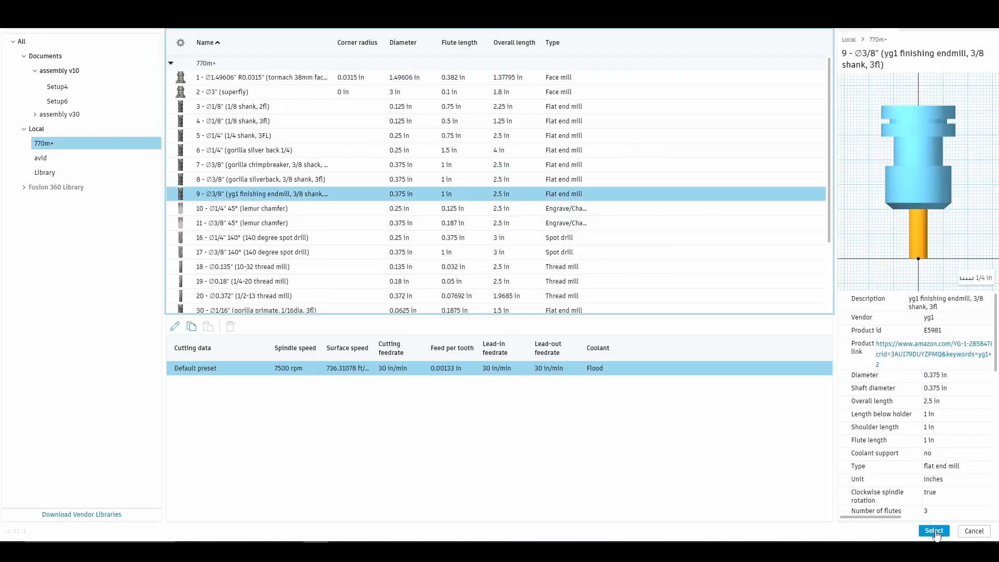
{"action": "left_click", "coordinate": [934, 531]}
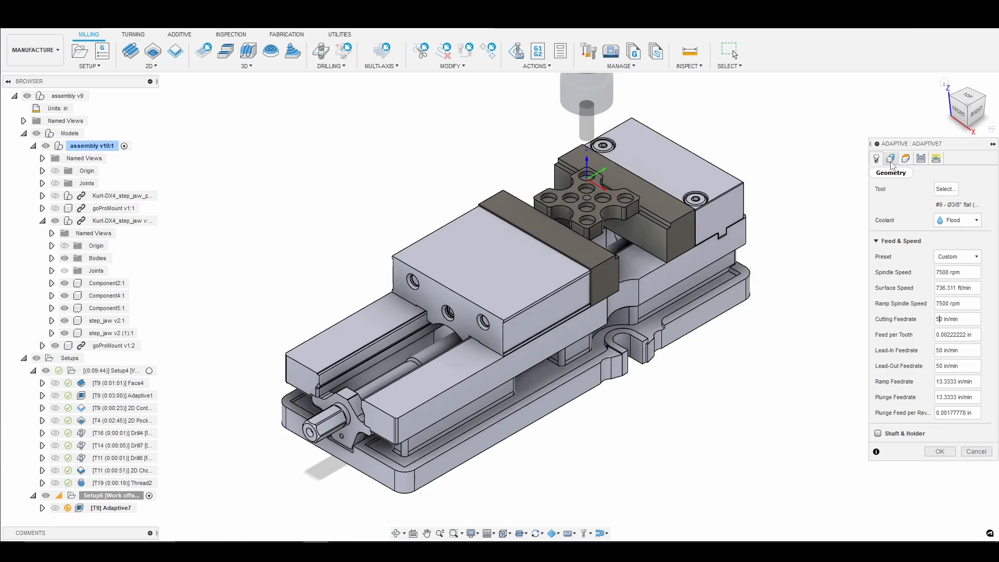
Set the adaptive operation's bottom height to reference the Model top.
{"action": "left_click", "coordinate": [906, 158]}
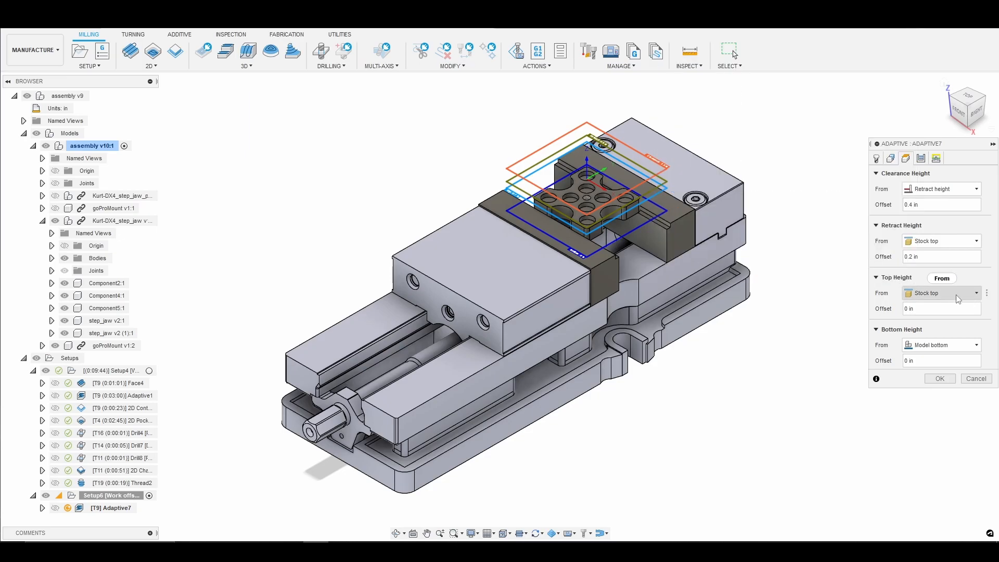
{"action": "mouse_move", "coordinate": [957, 297]}
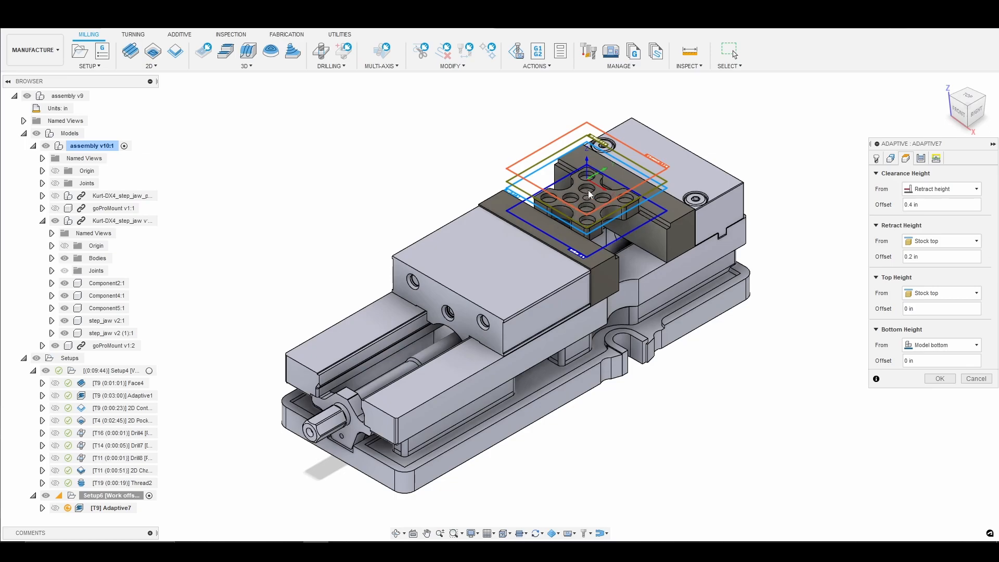
{"action": "left_click", "coordinate": [950, 348]}
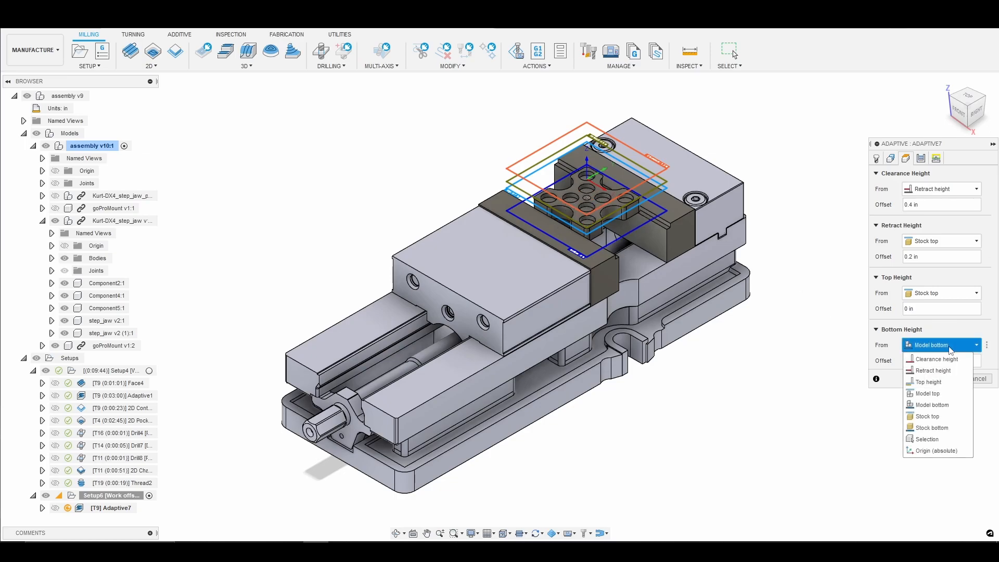
{"action": "left_click", "coordinate": [958, 395]}
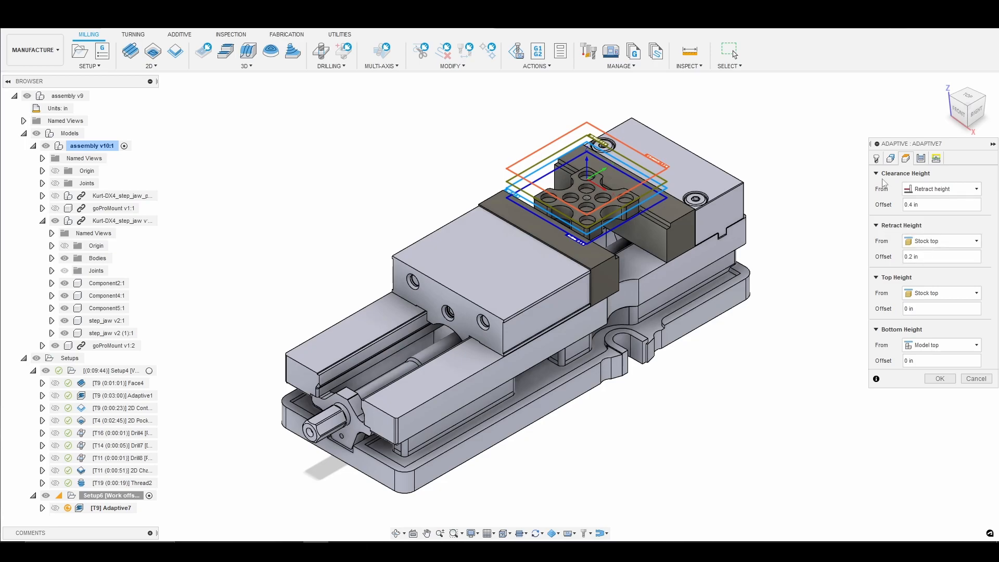
Set the optimal load of the adaptive passes to 0.03 in.
{"action": "left_click", "coordinate": [922, 158]}
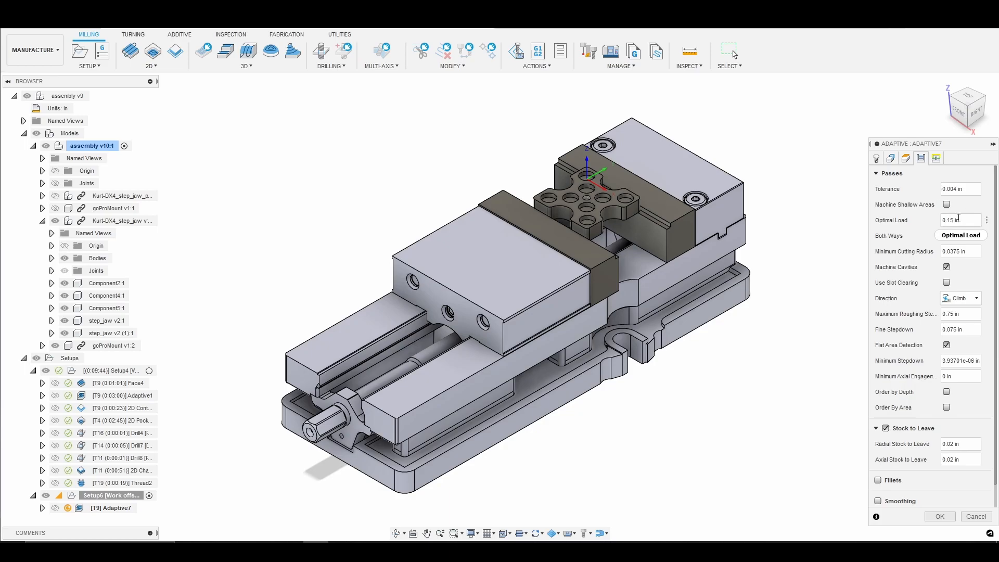
{"action": "left_click", "coordinate": [955, 220]}
{"action": "key", "text": "BackSpace"}
{"action": "key", "text": "BackSpace"}
{"action": "type", "text": "03"}
Set the ramp clearance height to 0.02 in and generate the adaptive toolpath.
{"action": "left_click", "coordinate": [936, 158]}
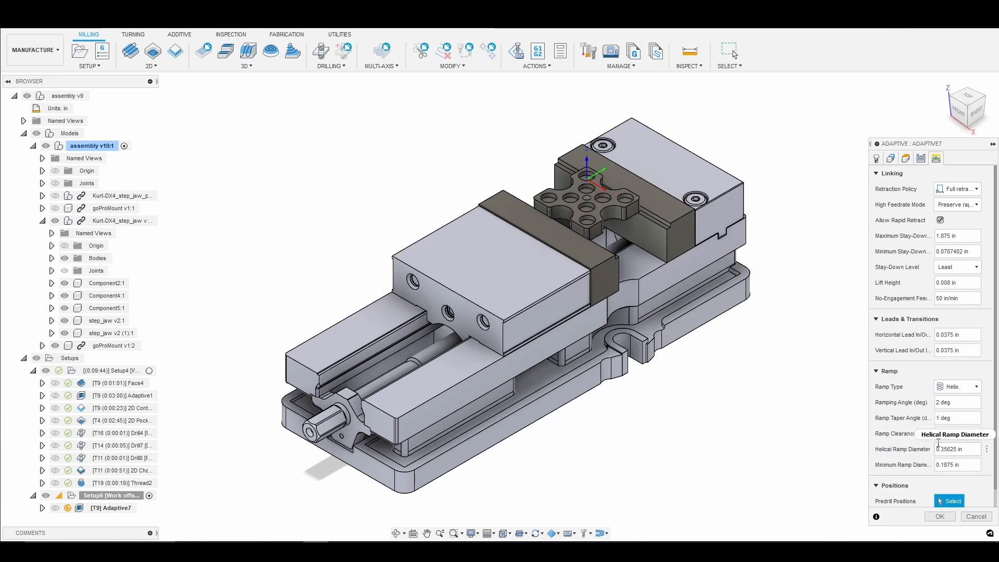
{"action": "left_click", "coordinate": [939, 439]}
{"action": "type", "text": "2"}
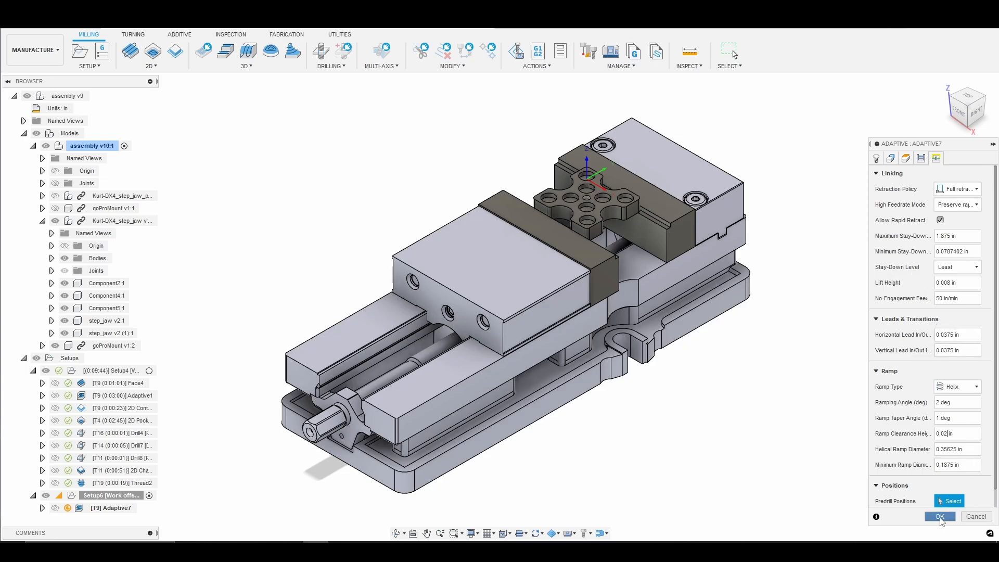
{"action": "left_click", "coordinate": [941, 517]}
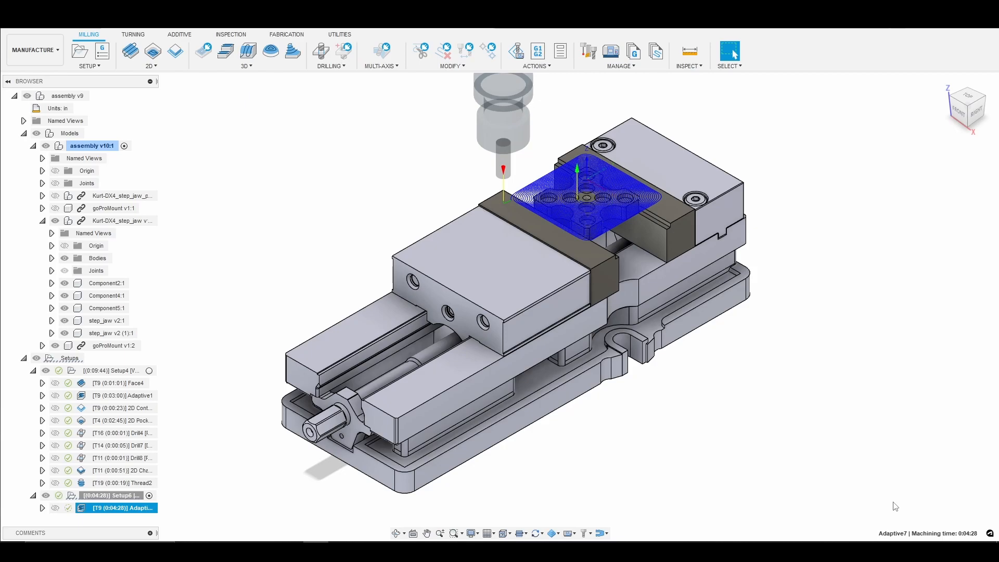
Simulate the adaptive toolpath to inspect the stock removal on the part.
{"action": "right_click", "coordinate": [145, 513]}
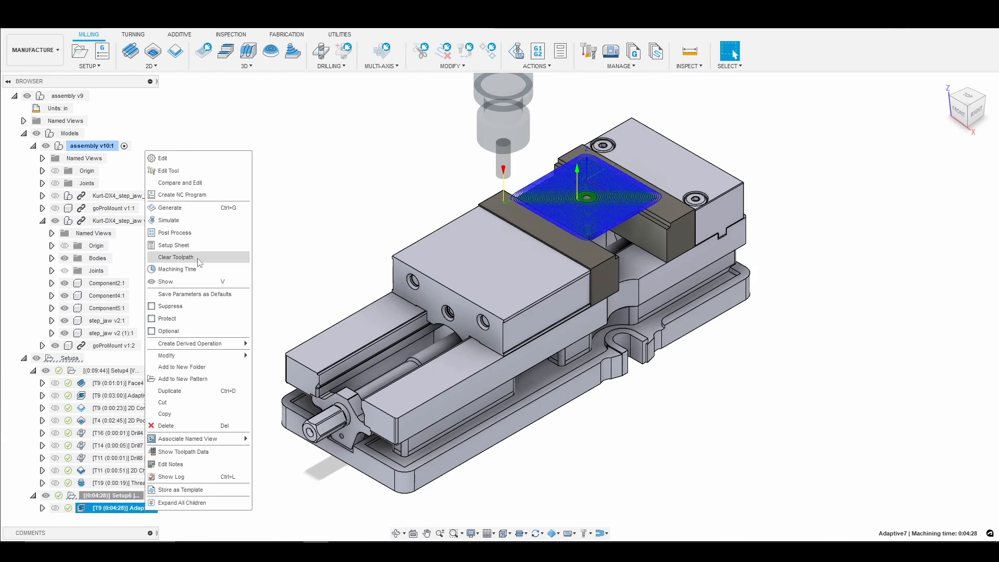
{"action": "left_click", "coordinate": [189, 220]}
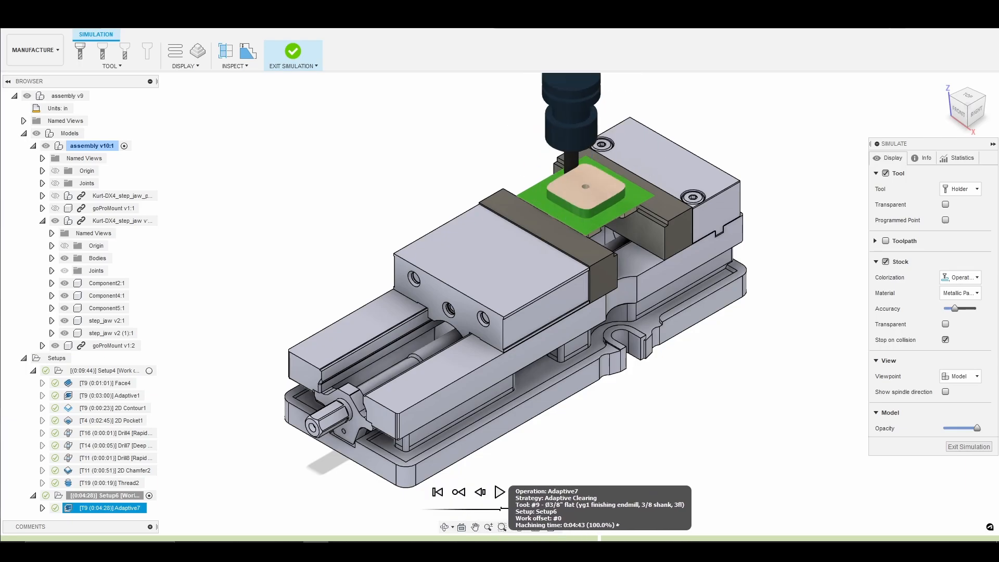
{"action": "left_click", "coordinate": [971, 450]}
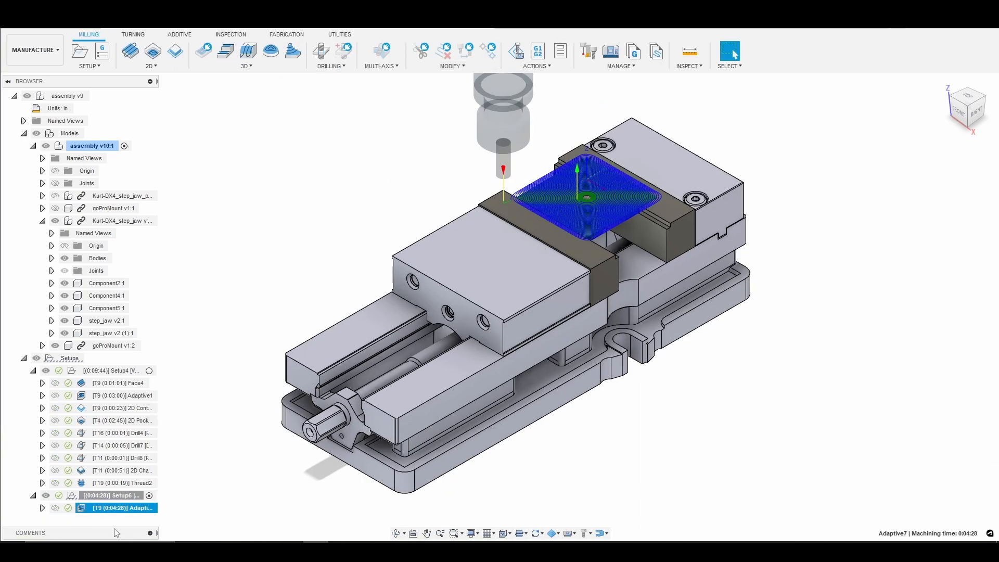
Edit the adaptive operation to offset its bottom height by -0.03 in from the Model top and regenerate the toolpath.
{"action": "right_click", "coordinate": [144, 512]}
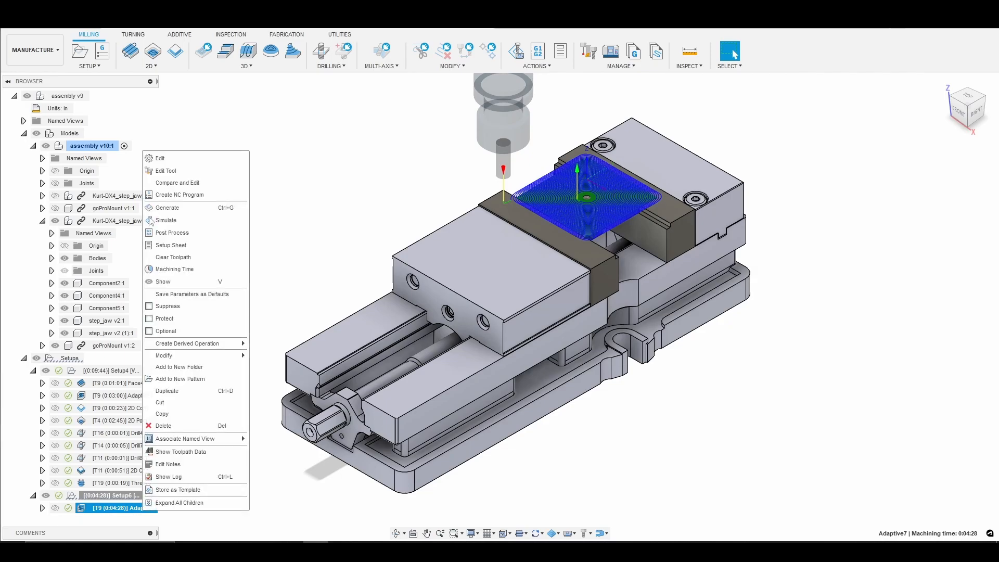
{"action": "left_click", "coordinate": [166, 157]}
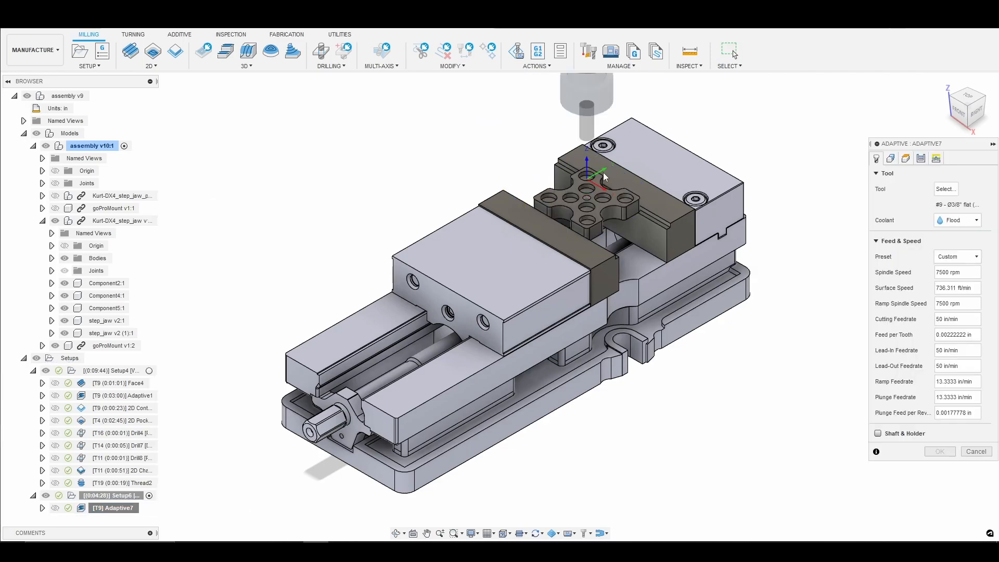
{"action": "left_click", "coordinate": [906, 158]}
{"action": "left_click", "coordinate": [908, 361]}
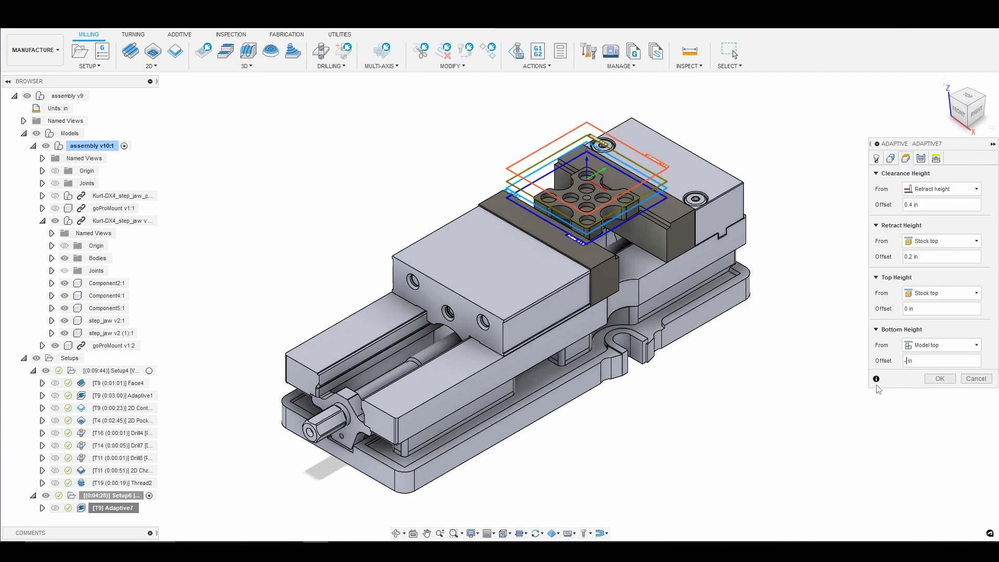
{"action": "type", "text": "-.03"}
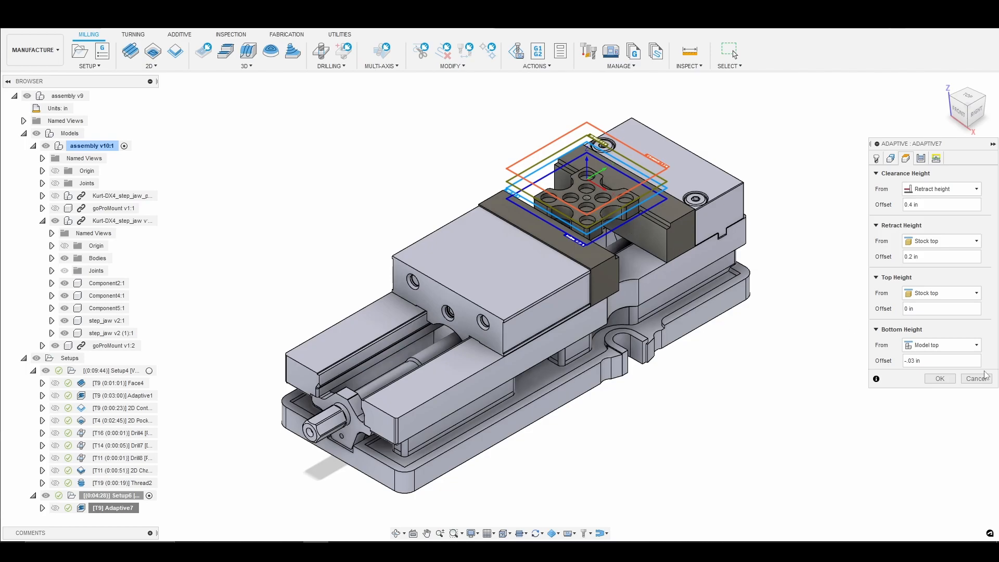
{"action": "left_click", "coordinate": [940, 378]}
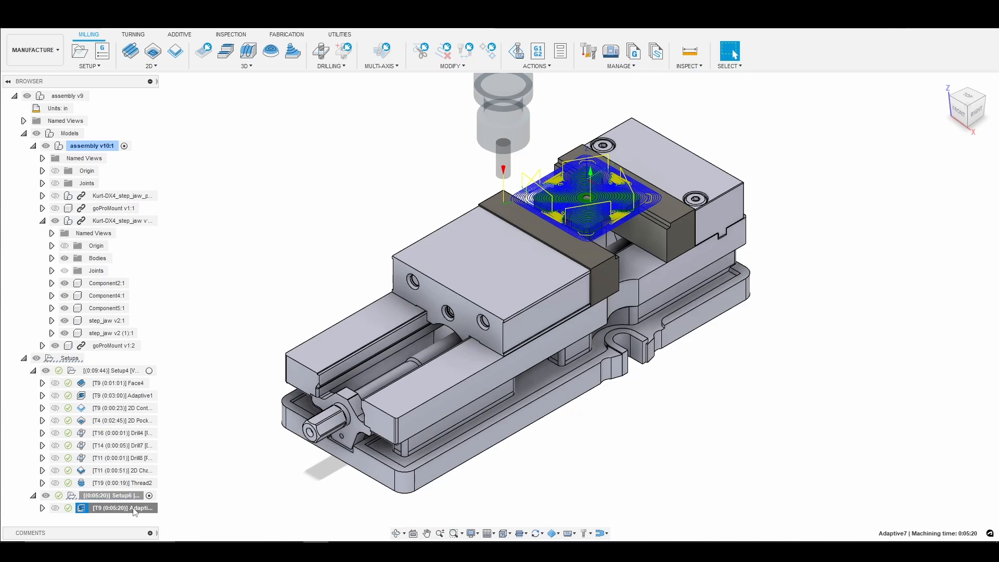
Rerun the simulation with the lowered bottom height to check how the part's outline is cleared.
{"action": "right_click", "coordinate": [134, 512]}
{"action": "left_click", "coordinate": [187, 221]}
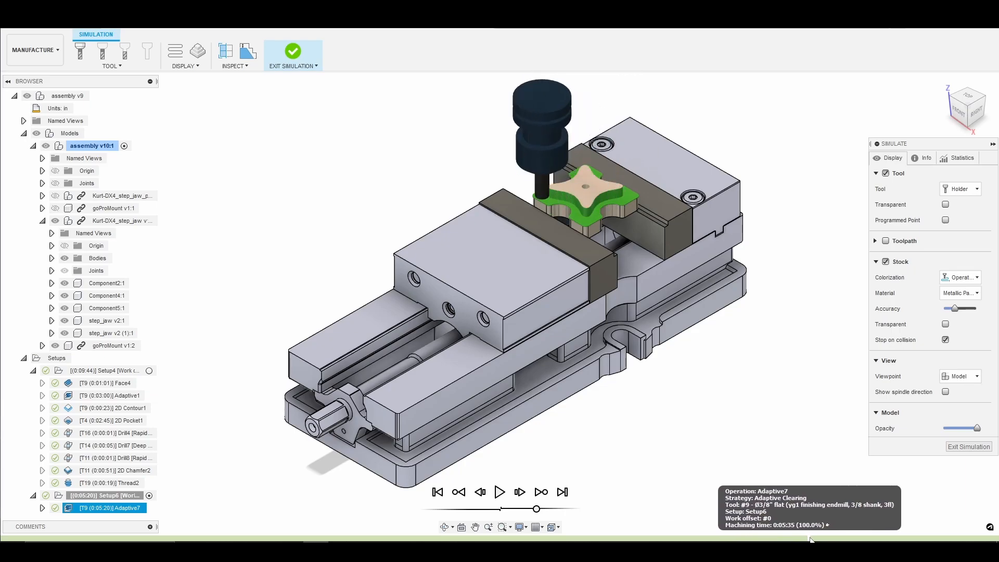
{"action": "left_click", "coordinate": [975, 448]}
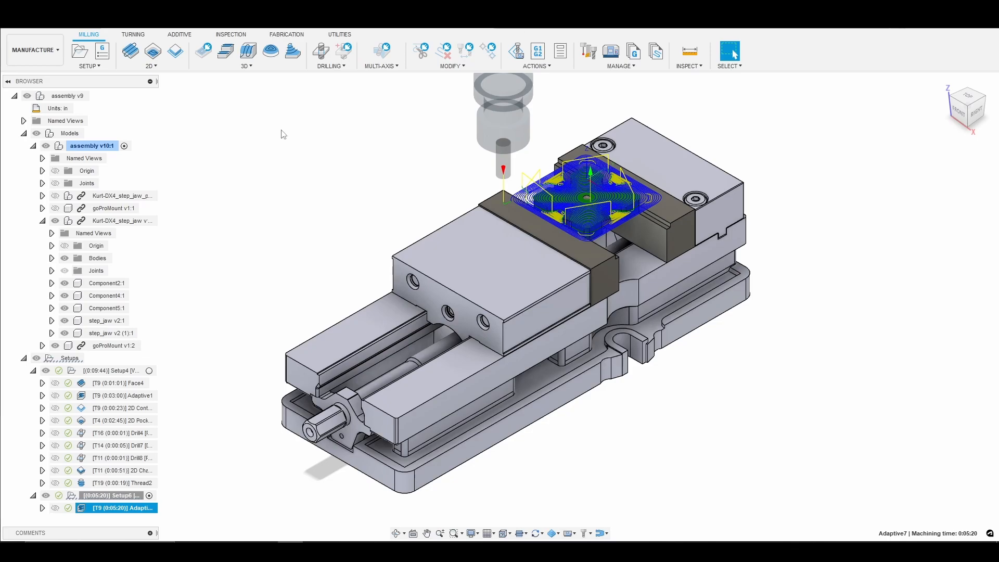
Start a 2D Face operation in Setup6 and assign tool 9, the 3/8" yg1 finishing endmill from the 770m+ library.
{"action": "left_click", "coordinate": [152, 66]}
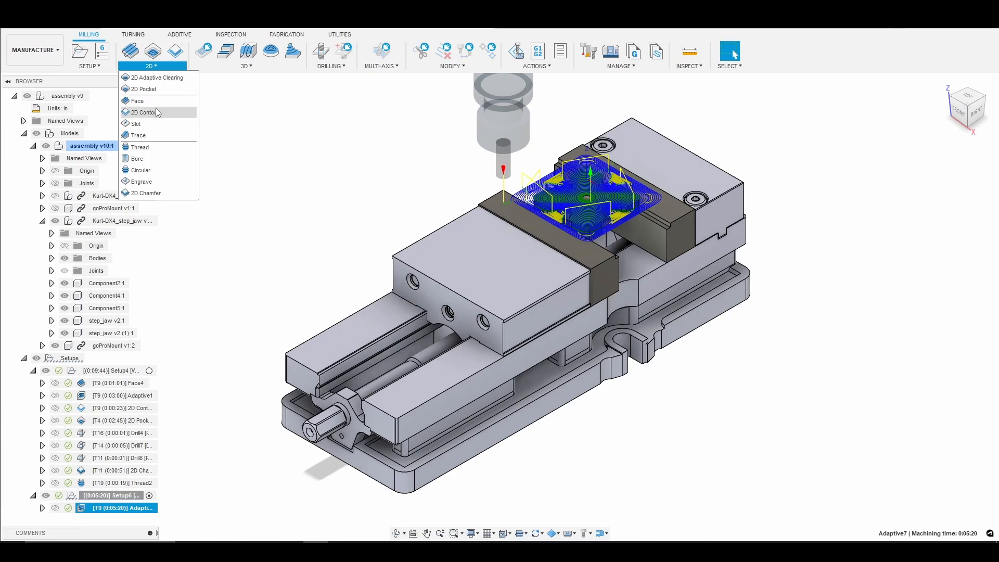
{"action": "left_click", "coordinate": [137, 101]}
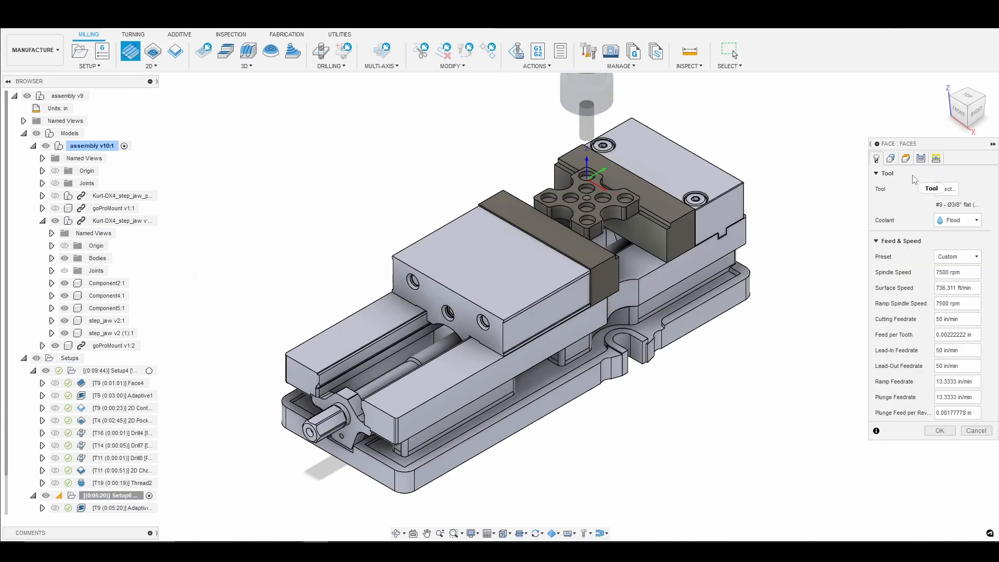
{"action": "left_click", "coordinate": [948, 189]}
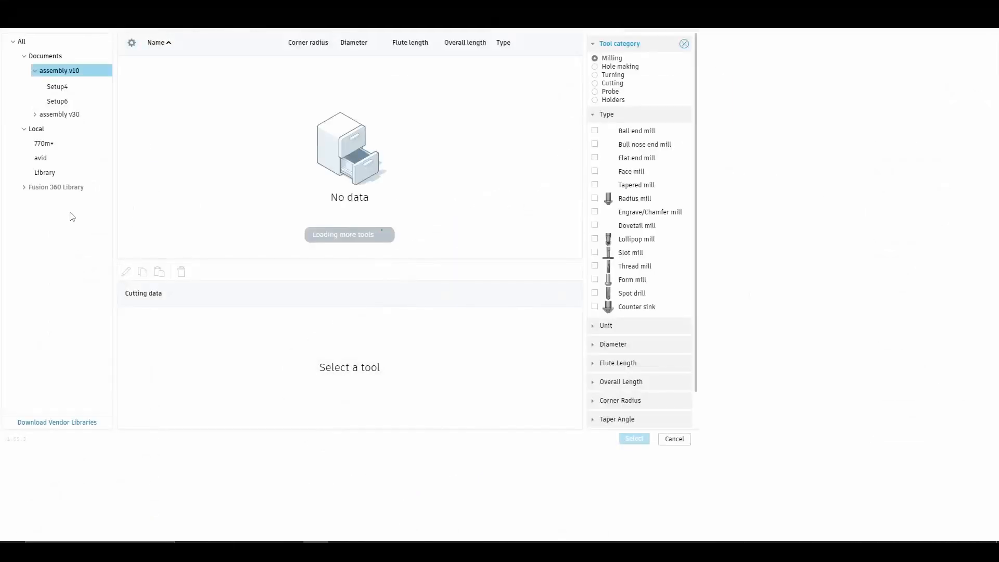
{"action": "double_click", "coordinate": [45, 140]}
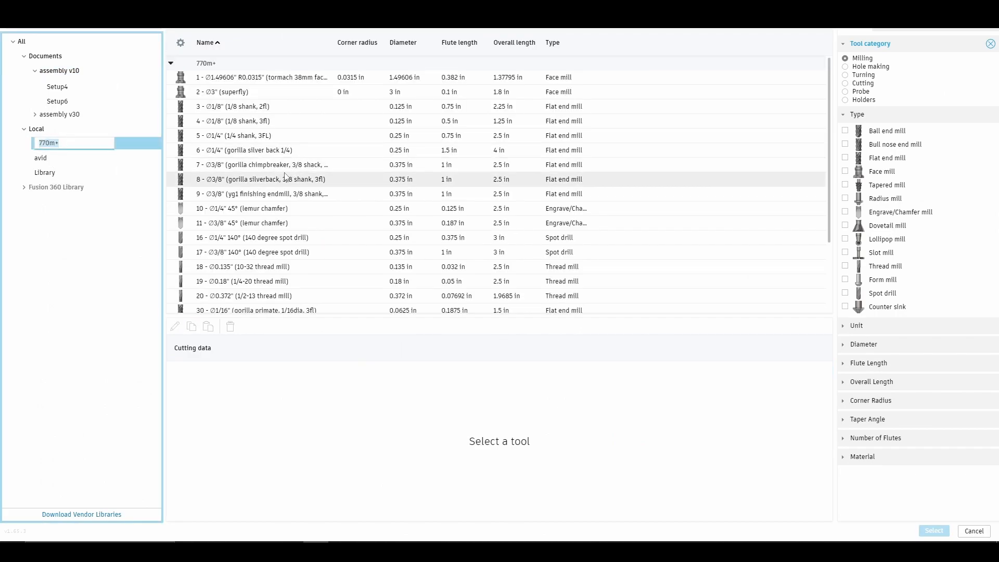
{"action": "left_click", "coordinate": [314, 194]}
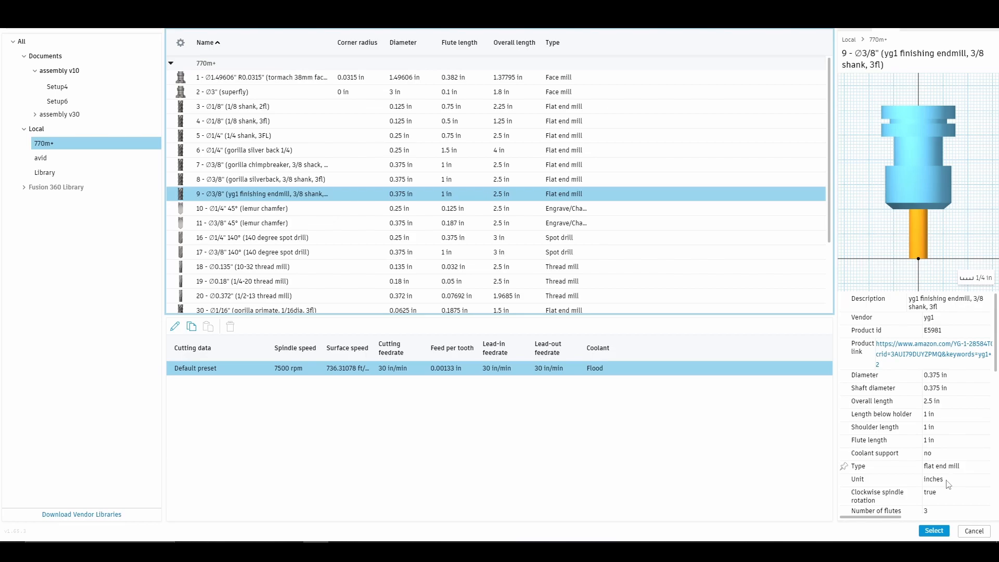
{"action": "left_click", "coordinate": [935, 530]}
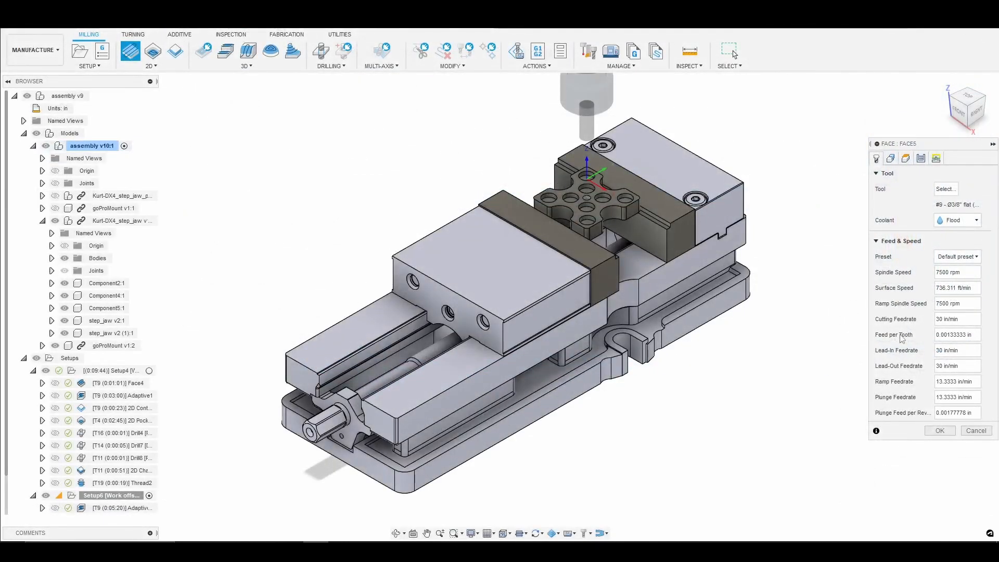
Set the Face operation's cutting feedrate to 50 in/min and select the cross-shaped part's top outline as the stock contour.
{"action": "left_click", "coordinate": [937, 320]}
{"action": "left_click", "coordinate": [892, 159]}
{"action": "scroll", "coordinate": [563, 197], "scroll_direction": "up", "scroll_amount": 5}
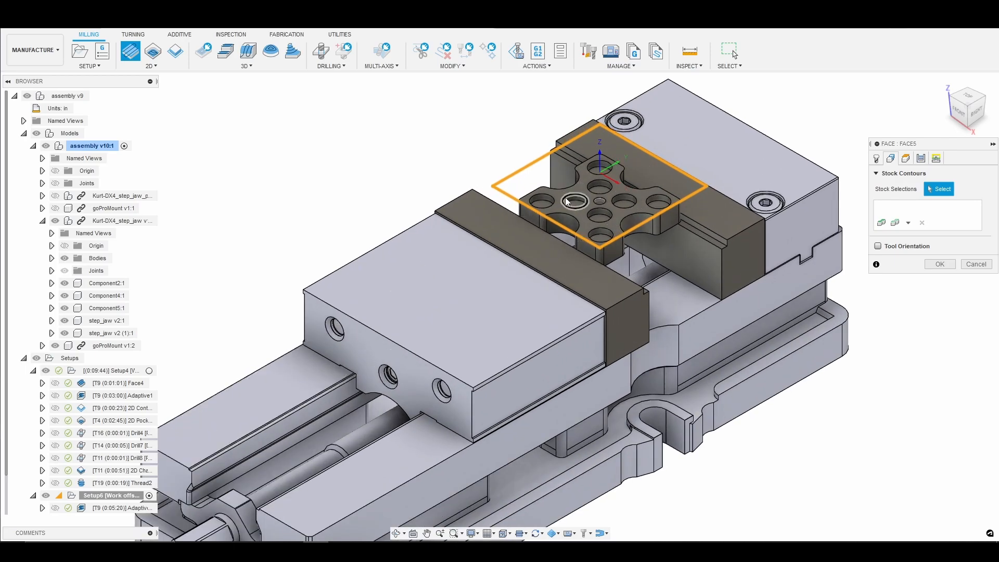
{"action": "left_click", "coordinate": [560, 215]}
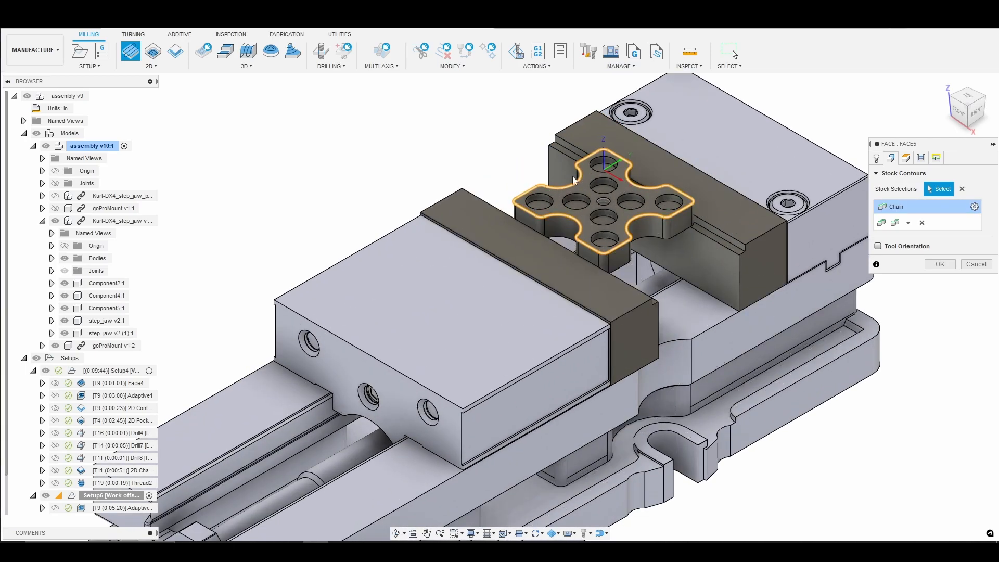
Set the Face operation's top height to 0.02 in above Model top and reference its retract height from Feed height.
{"action": "left_click", "coordinate": [907, 163]}
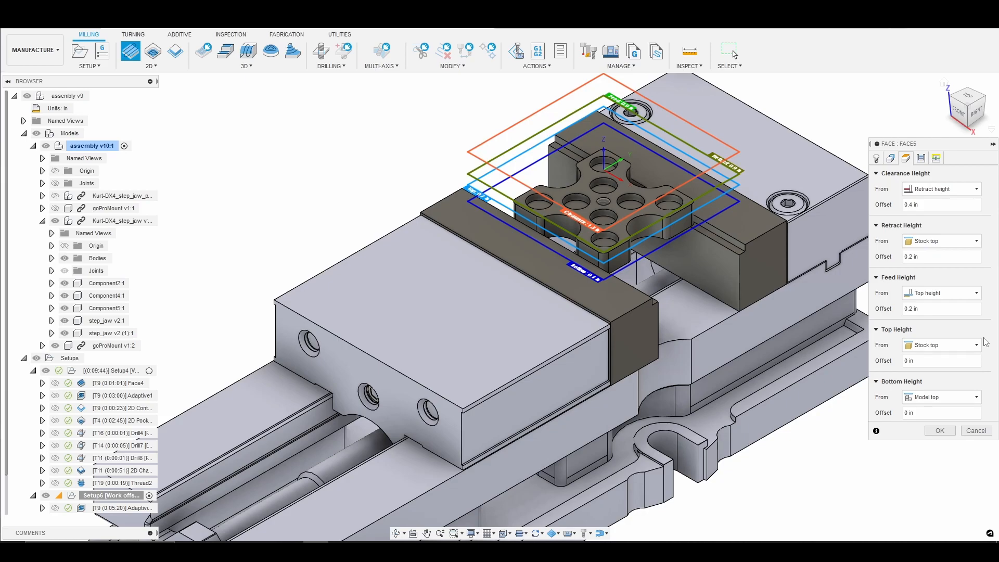
{"action": "left_click", "coordinate": [977, 345]}
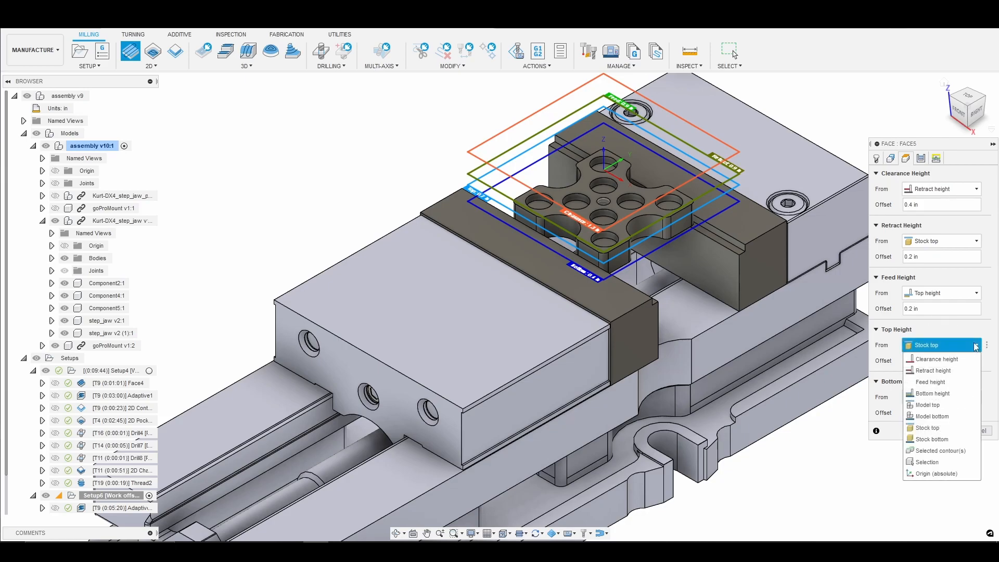
{"action": "left_click", "coordinate": [947, 405]}
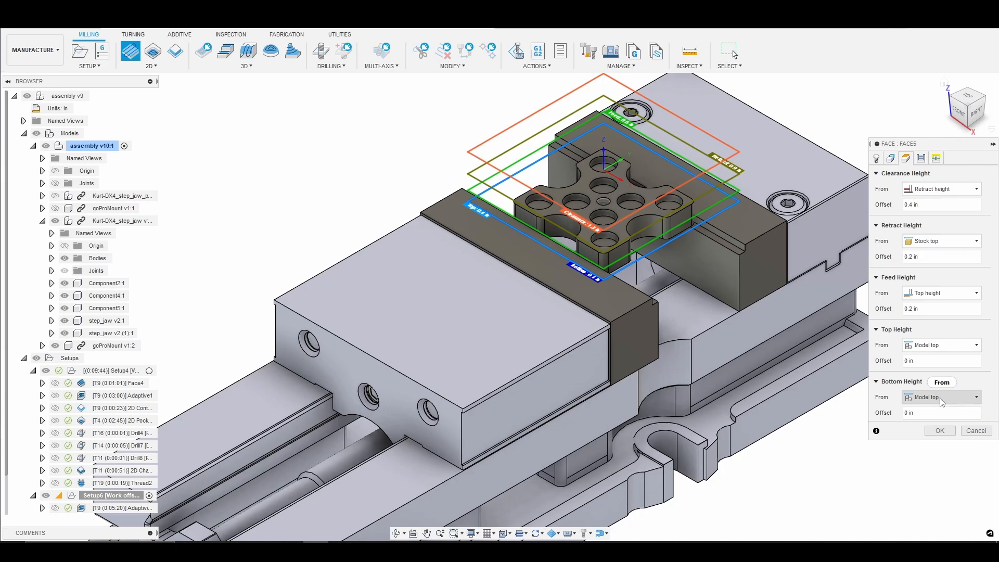
{"action": "left_click", "coordinate": [911, 363]}
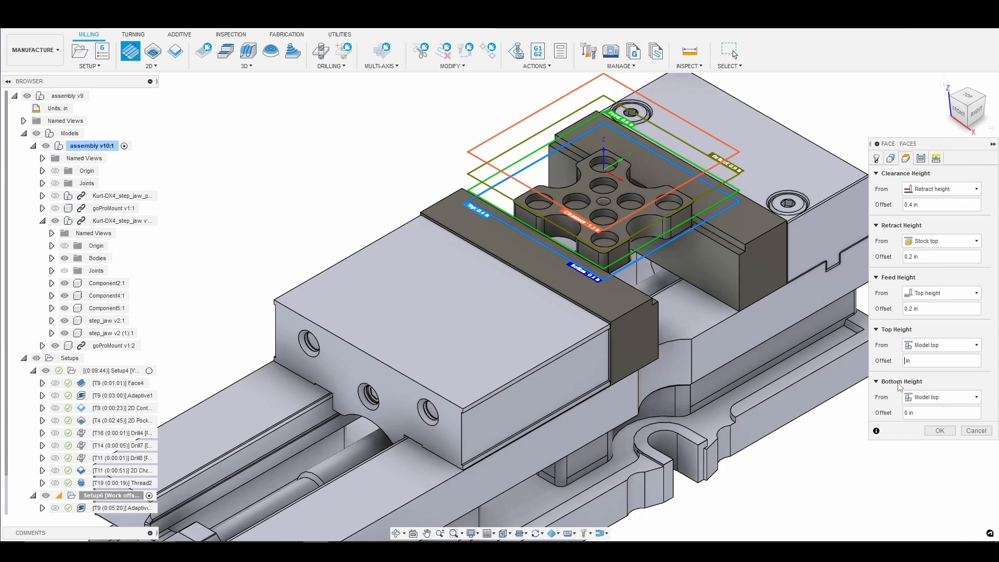
{"action": "type", "text": ".02"}
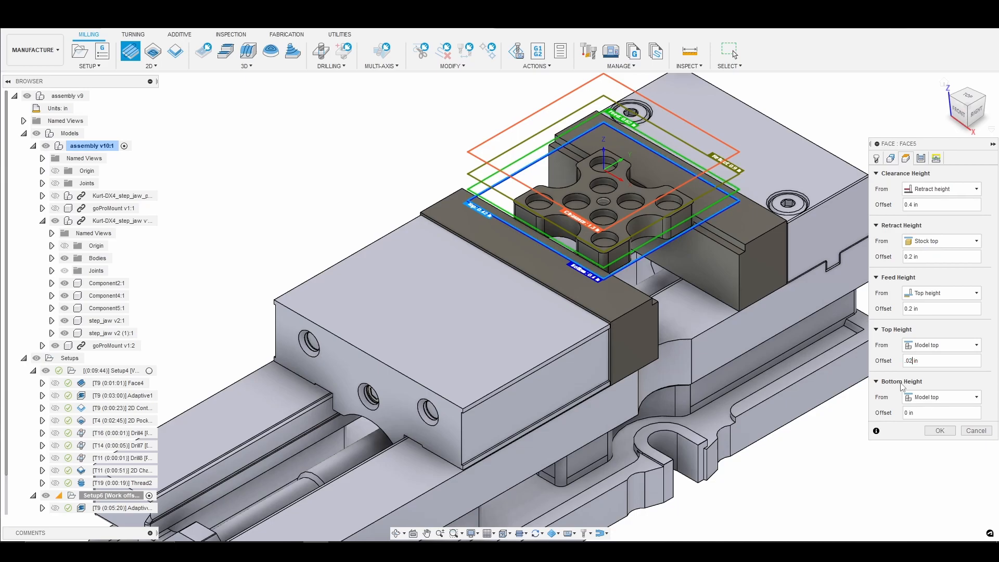
{"action": "left_click", "coordinate": [964, 243]}
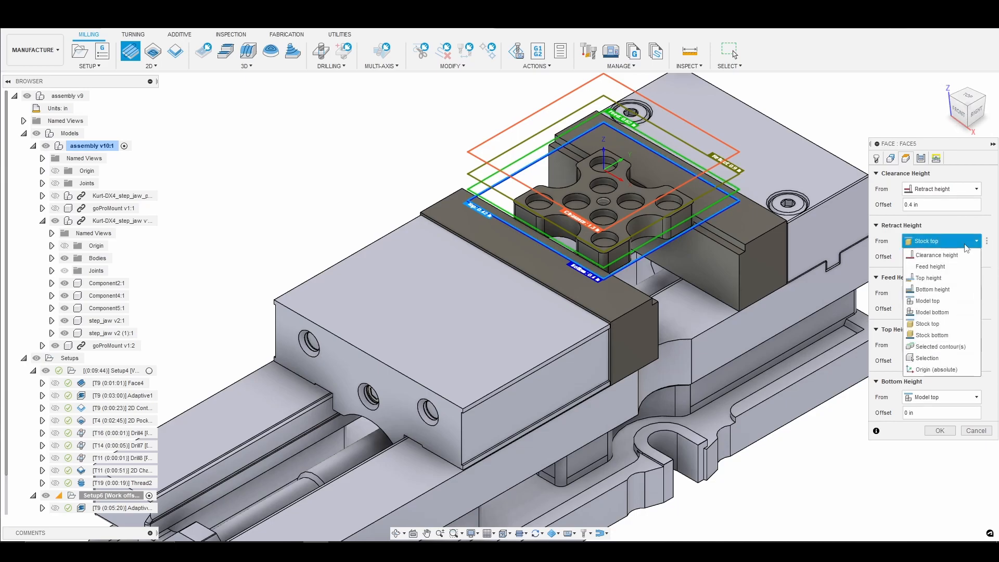
{"action": "left_click", "coordinate": [959, 267]}
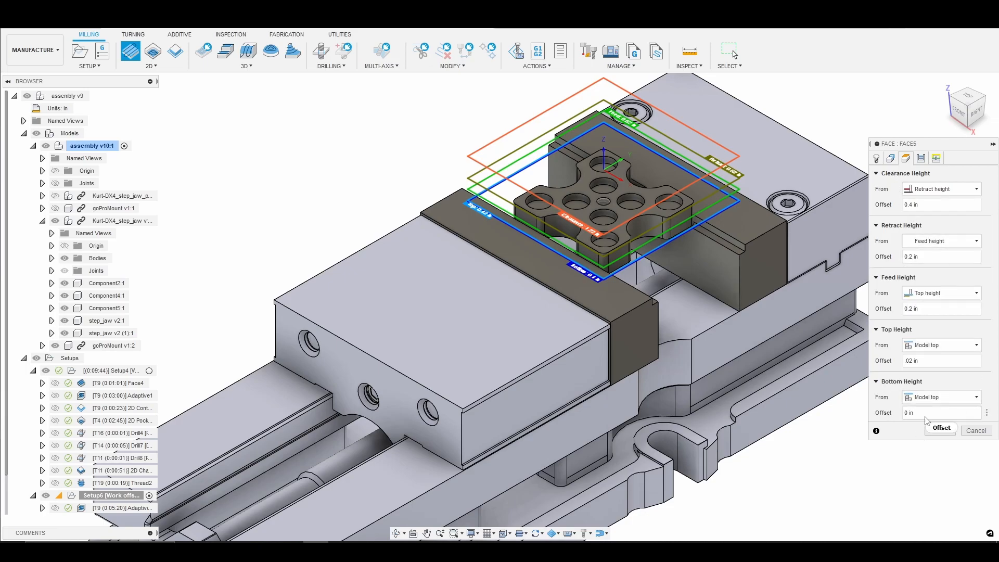
Set the facing stepover to 0.1875 in, enable Extend Before Retract, and generate the toolpath.
{"action": "left_click", "coordinate": [922, 160]}
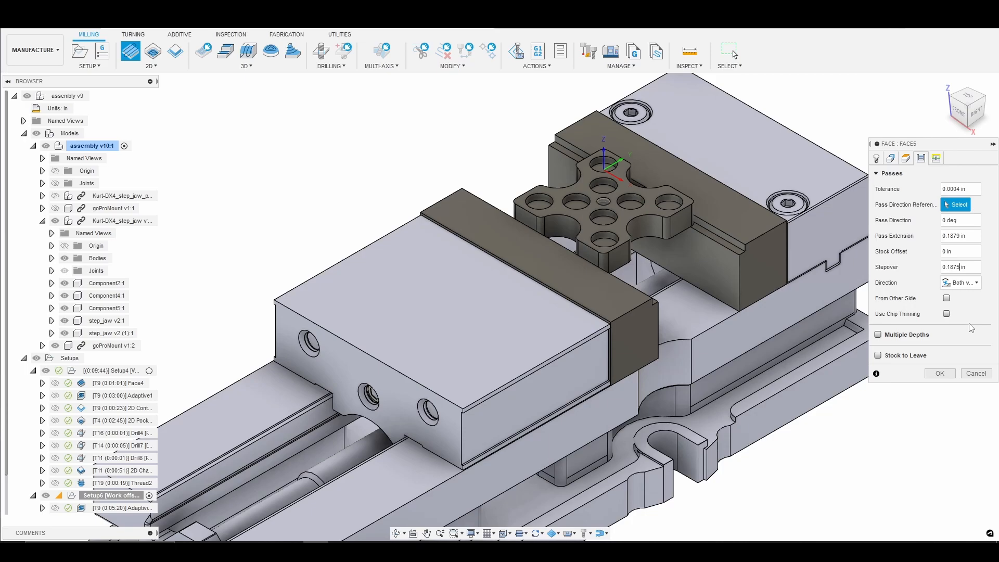
{"action": "left_click", "coordinate": [936, 158]}
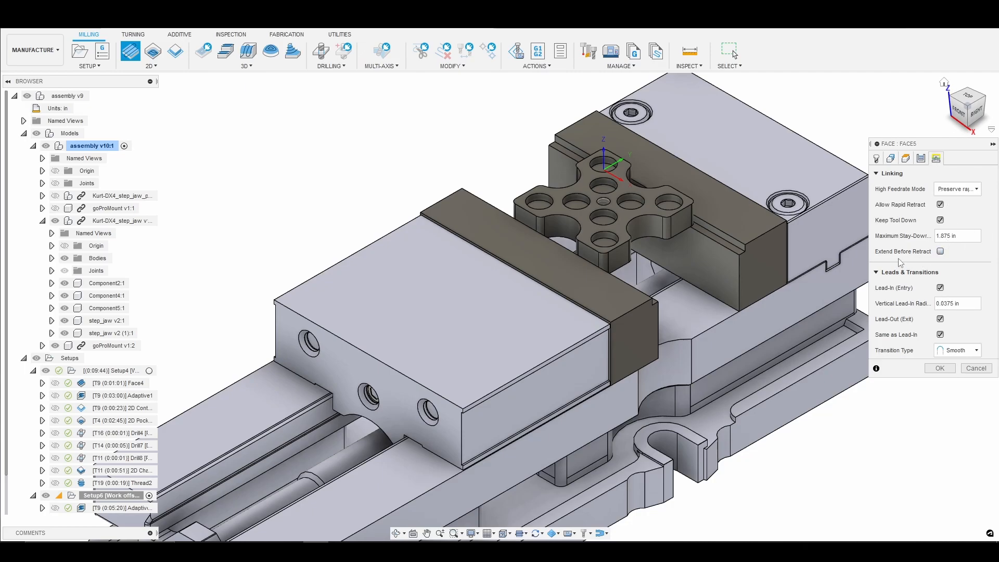
{"action": "left_click", "coordinate": [940, 254]}
{"action": "left_click", "coordinate": [935, 368]}
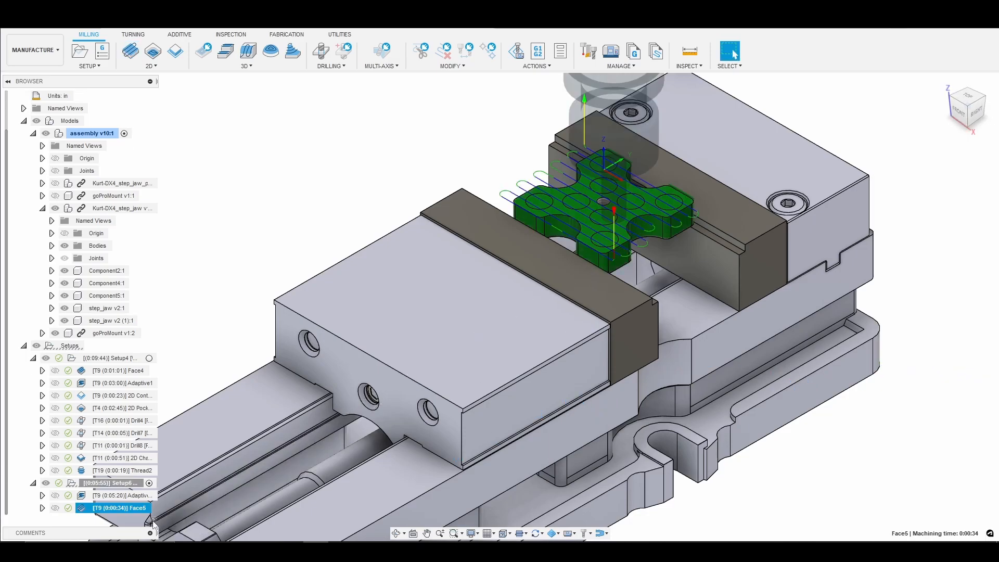
Simulate the Face toolpath through to its end and inspect the part's edges for uncut stock.
{"action": "right_click", "coordinate": [123, 508]}
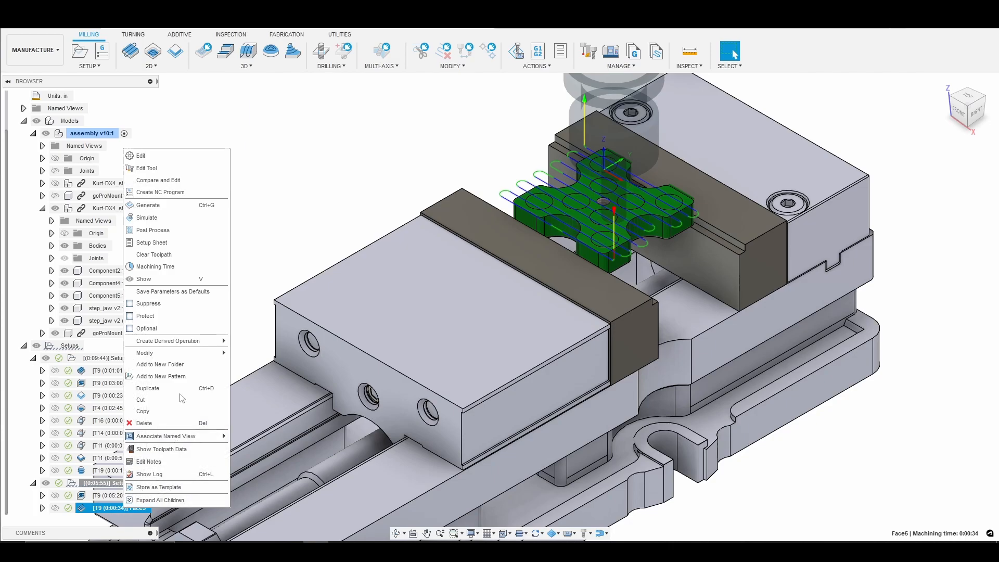
{"action": "left_click", "coordinate": [162, 230]}
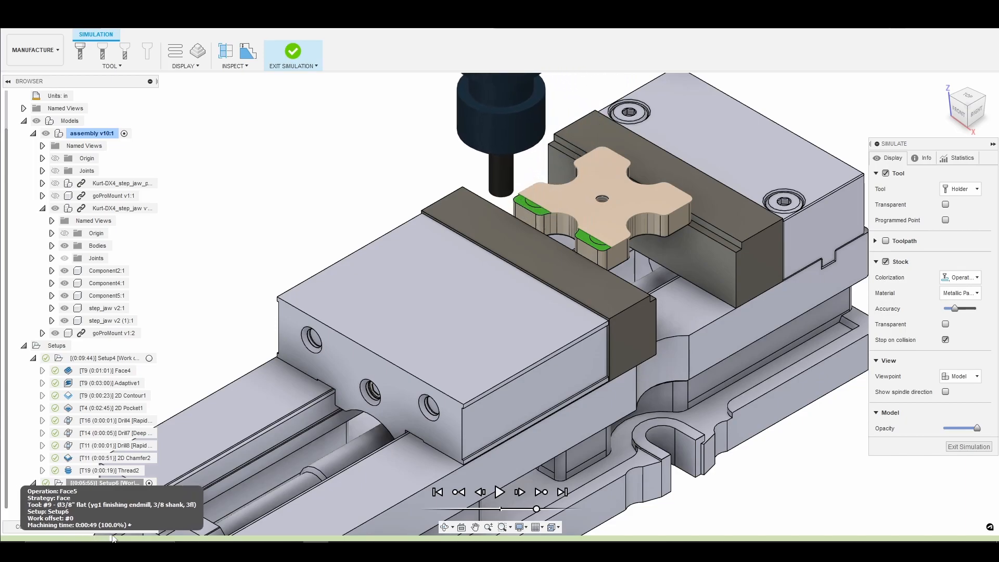
{"action": "left_click_drag", "start_coordinate": [141, 535], "coordinate": [382, 535]}
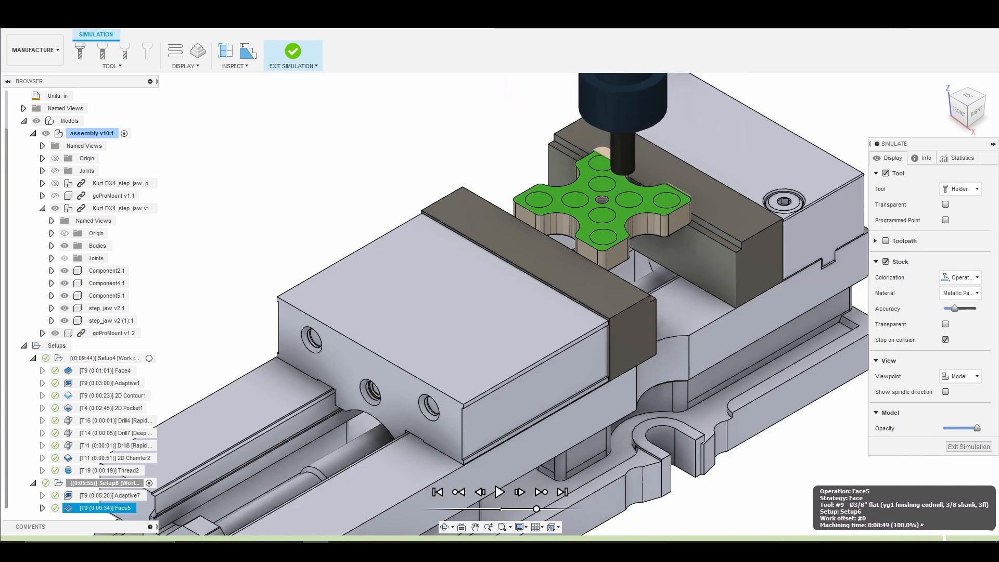
{"action": "scroll", "coordinate": [697, 188], "scroll_direction": "up", "scroll_amount": 5}
{"action": "scroll", "coordinate": [689, 218], "scroll_direction": "up", "scroll_amount": 5}
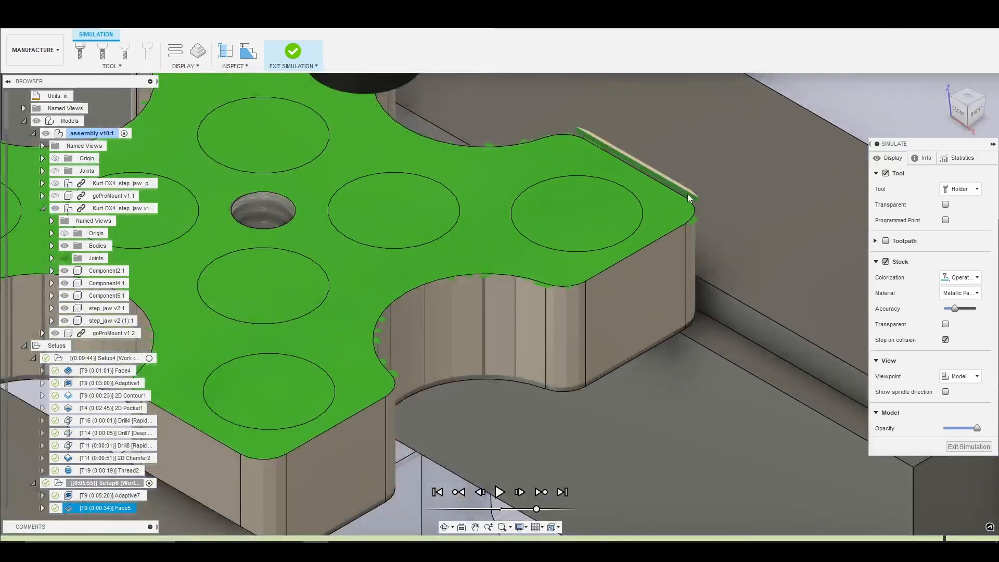
{"action": "scroll", "coordinate": [677, 203], "scroll_direction": "up", "scroll_amount": 3}
{"action": "scroll", "coordinate": [649, 207], "scroll_direction": "down", "scroll_amount": 8}
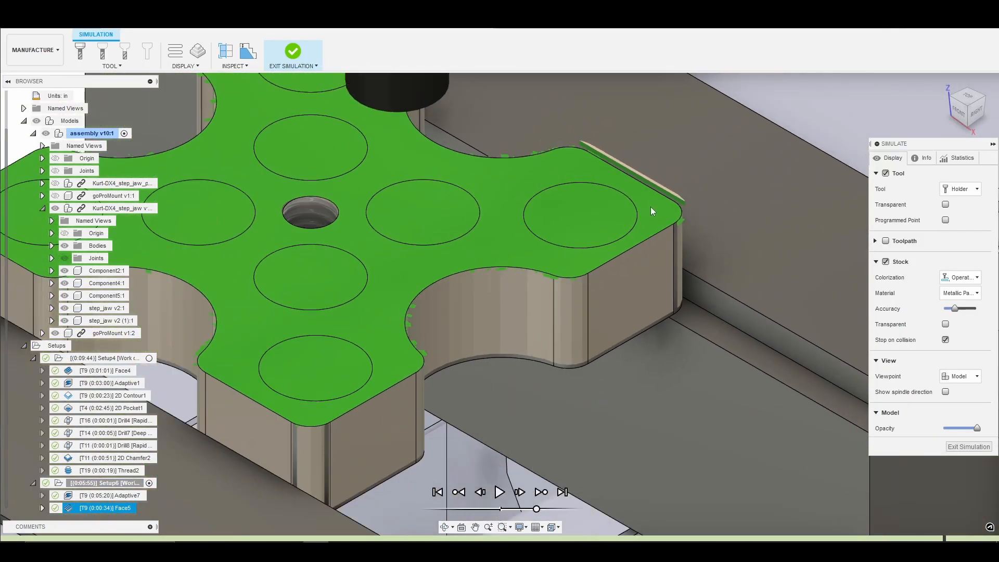
{"action": "scroll", "coordinate": [651, 222], "scroll_direction": "down", "scroll_amount": 1}
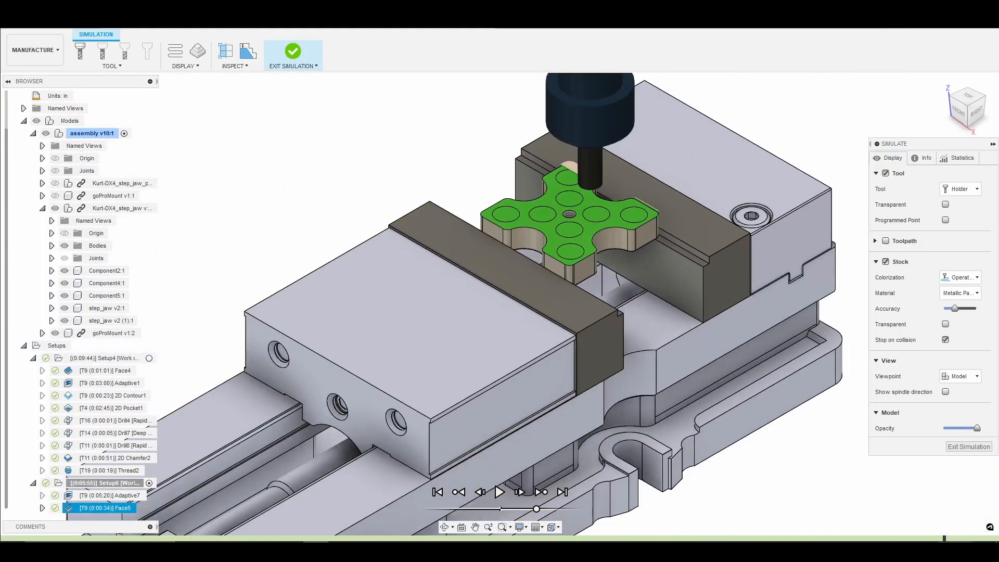
{"action": "left_click", "coordinate": [948, 539]}
{"action": "left_click_drag", "start_coordinate": [948, 540], "coordinate": [991, 541]}
{"action": "left_click", "coordinate": [975, 450]}
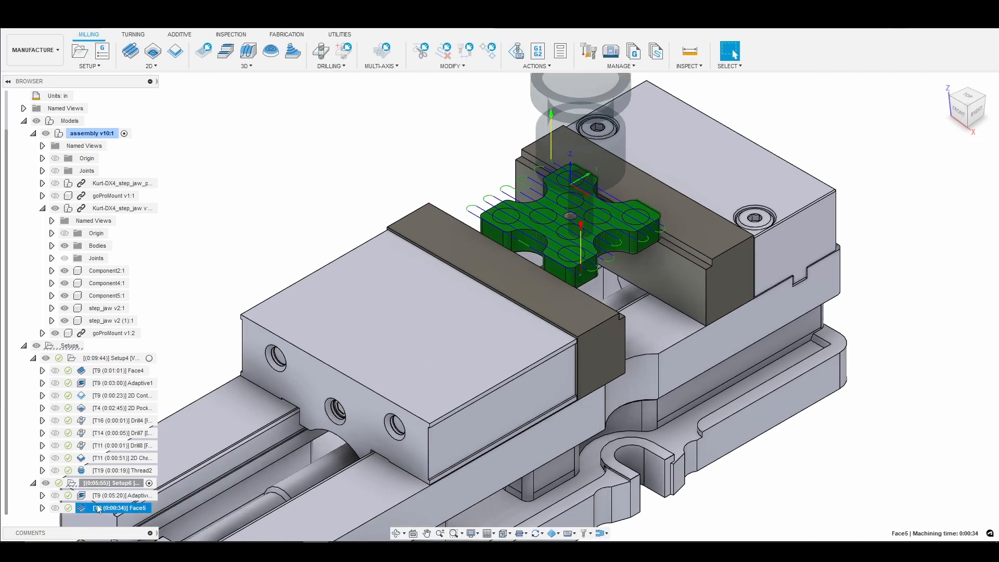
Edit the Face operation to change its stock offset and regenerate the toolpath.
{"action": "left_click", "coordinate": [136, 524]}
{"action": "left_click", "coordinate": [134, 507]}
{"action": "double_click", "coordinate": [133, 508]}
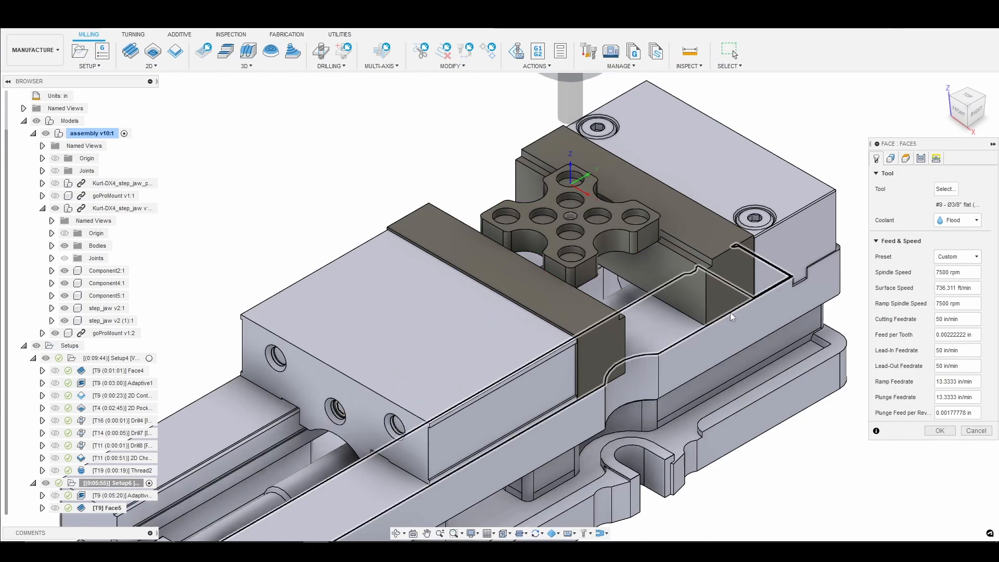
{"action": "left_click", "coordinate": [922, 160]}
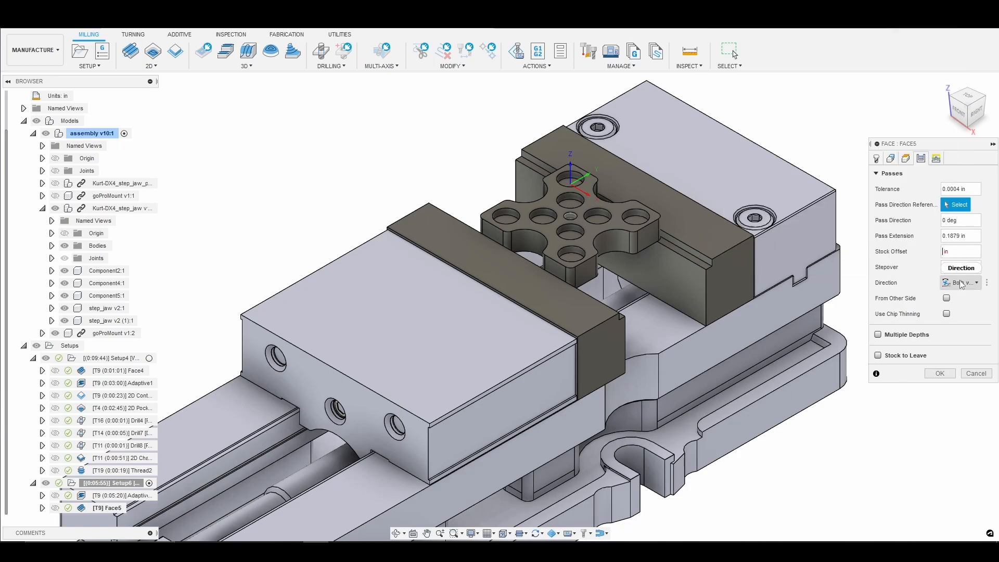
{"action": "mouse_move", "coordinate": [960, 281]}
{"action": "left_click", "coordinate": [940, 373]}
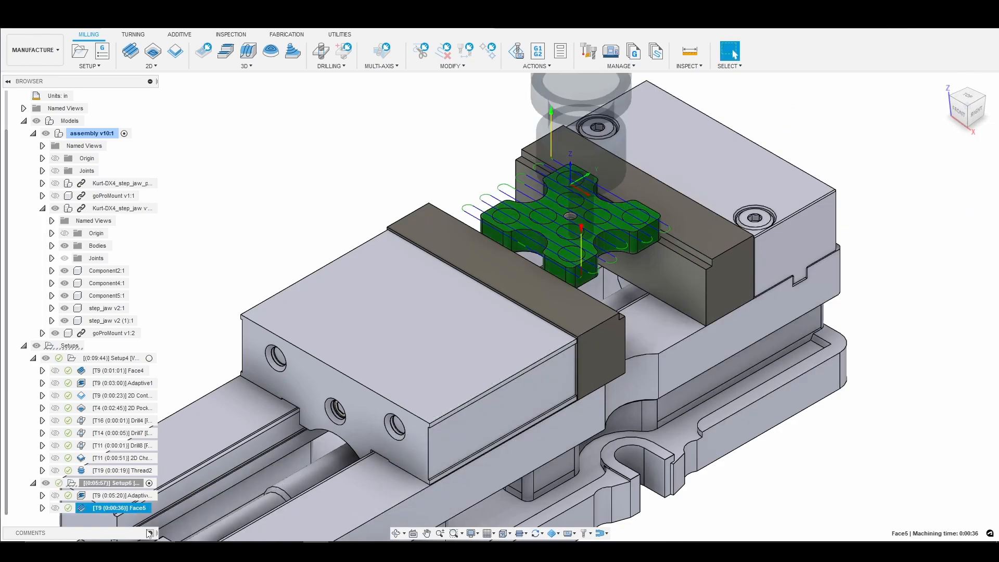
Rerun the Face simulation and check from the right side view how far the cutter passes the part's edge.
{"action": "right_click", "coordinate": [137, 508]}
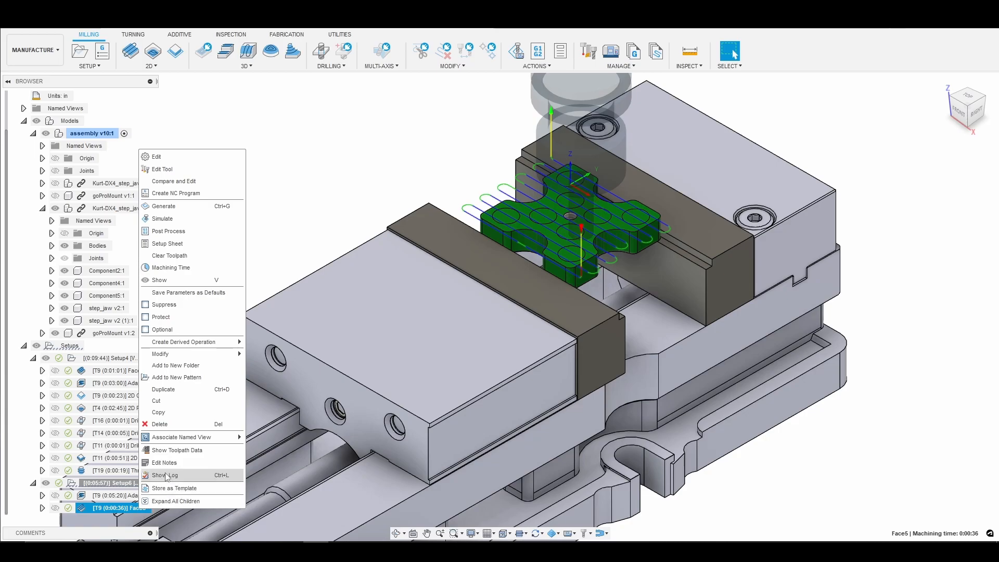
{"action": "left_click", "coordinate": [166, 231]}
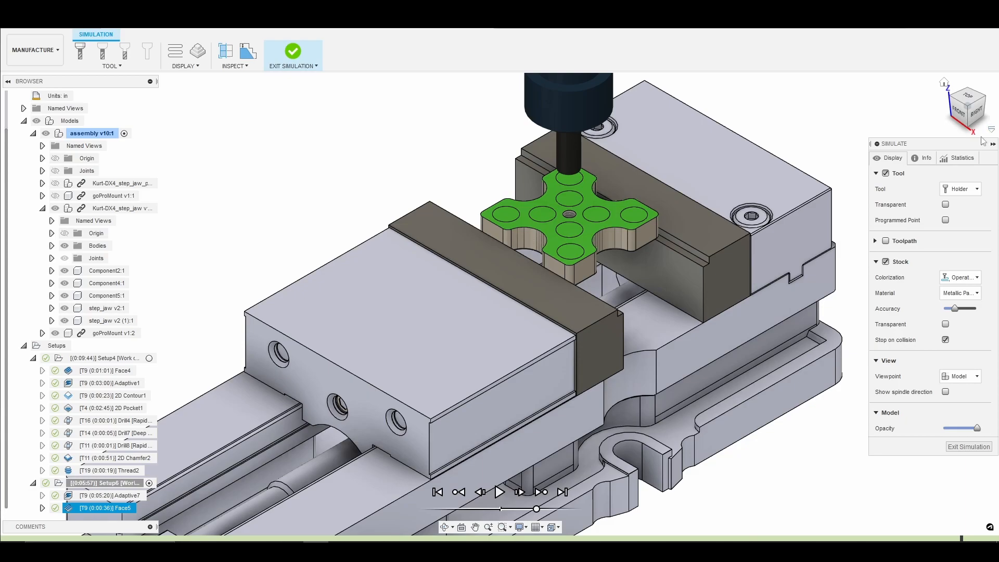
{"action": "left_click", "coordinate": [976, 110]}
{"action": "scroll", "coordinate": [676, 258], "scroll_direction": "up", "scroll_amount": 5}
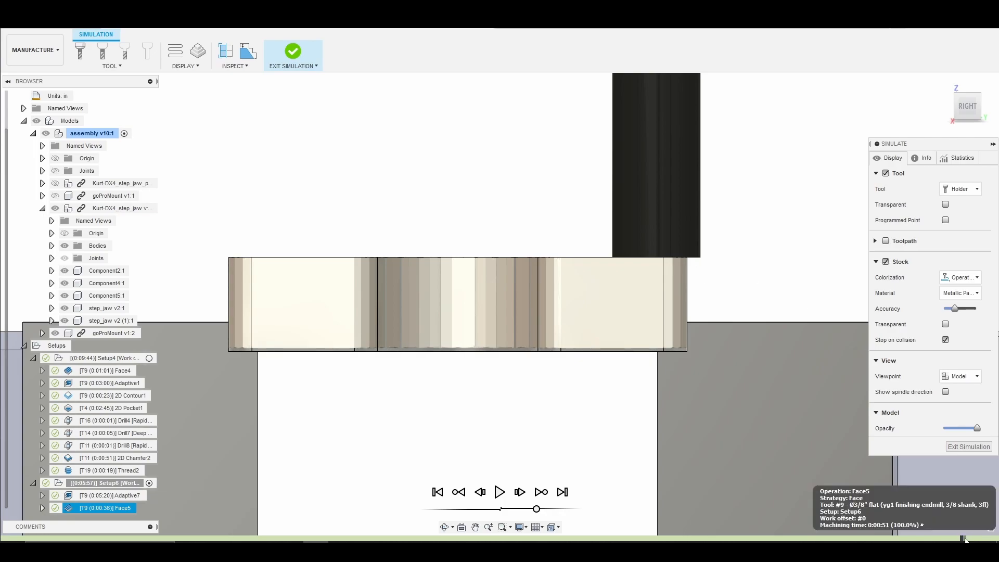
{"action": "left_click_drag", "start_coordinate": [967, 538], "coordinate": [981, 538]}
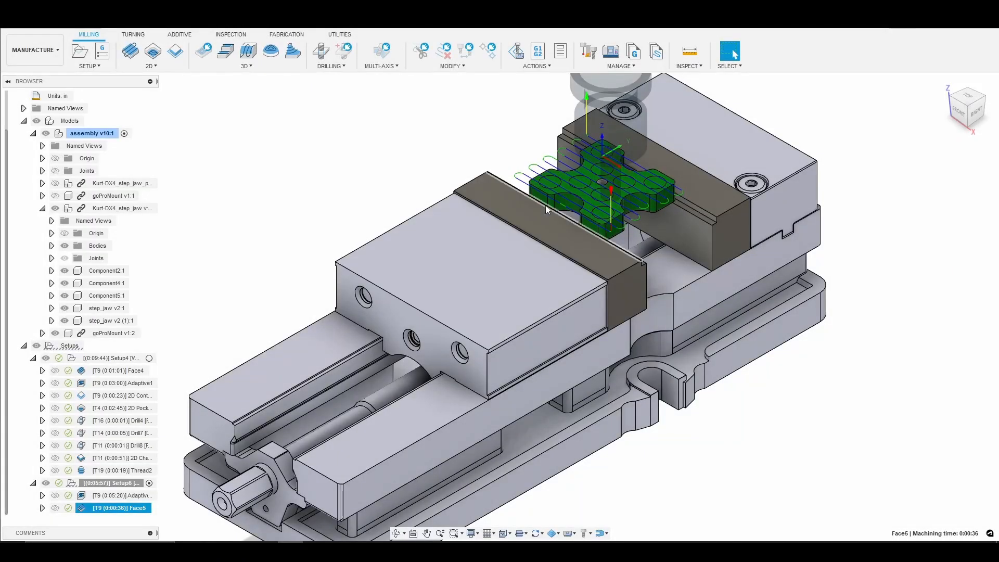
Start a 2D Pocket operation in Setup6 and assign tool 4, the 1/8" flat end mill (1/8 shank, 3fl) from the 770m+ library.
{"action": "scroll", "coordinate": [554, 188], "scroll_direction": "up", "scroll_amount": 3}
{"action": "scroll", "coordinate": [554, 186], "scroll_direction": "up", "scroll_amount": 2}
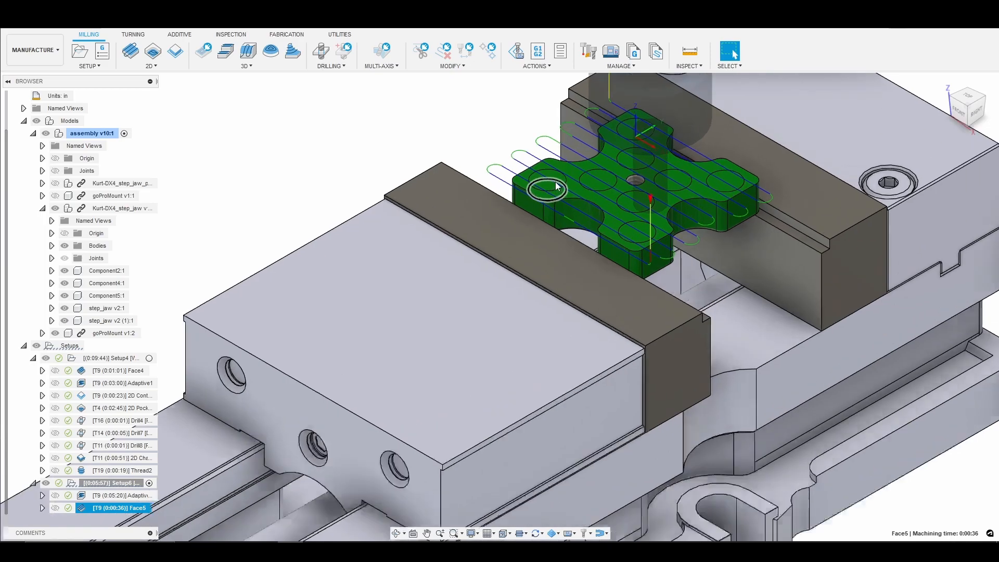
{"action": "scroll", "coordinate": [554, 178], "scroll_direction": "up", "scroll_amount": 3}
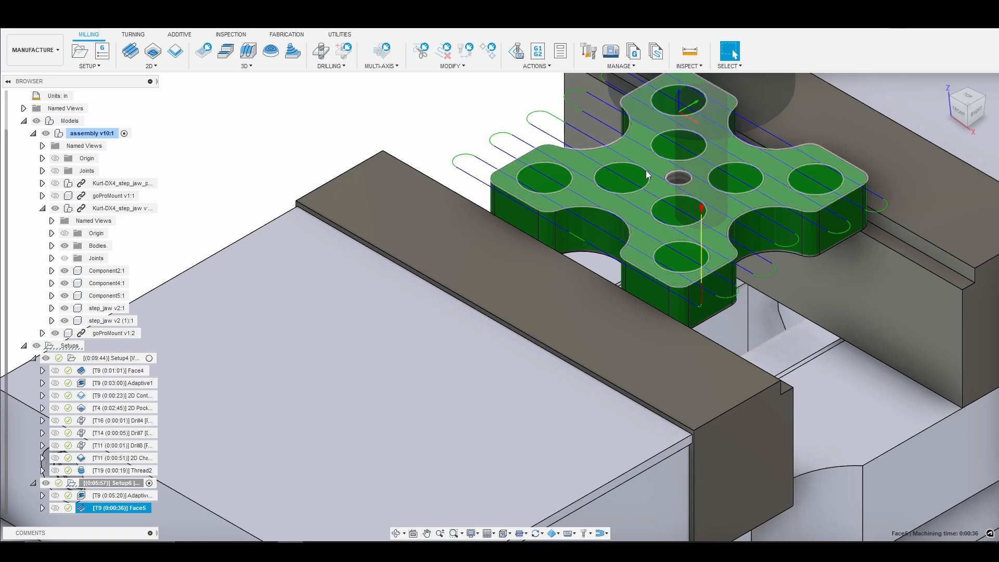
{"action": "left_click", "coordinate": [169, 65]}
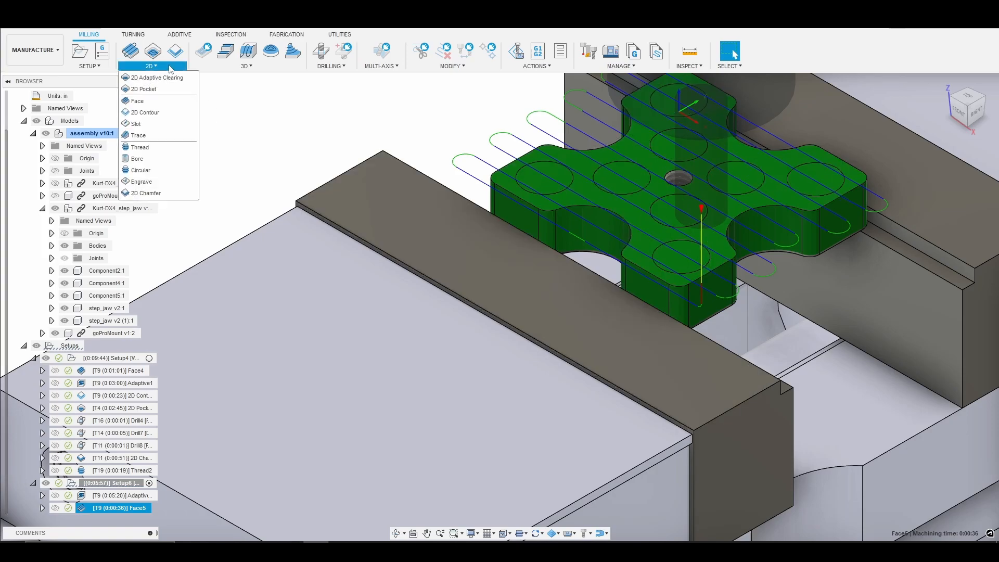
{"action": "left_click", "coordinate": [156, 89]}
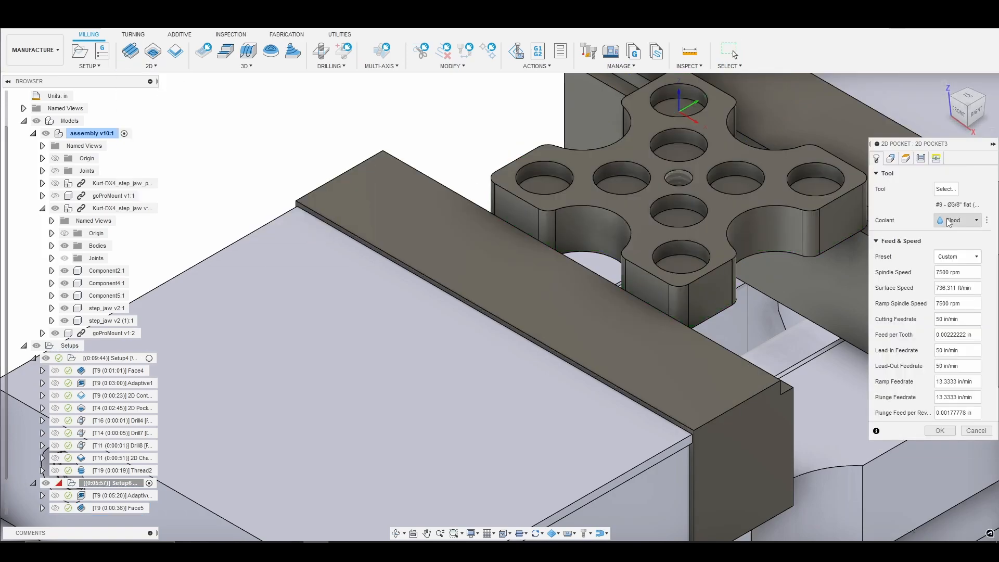
{"action": "left_click", "coordinate": [946, 189]}
{"action": "double_click", "coordinate": [44, 129]}
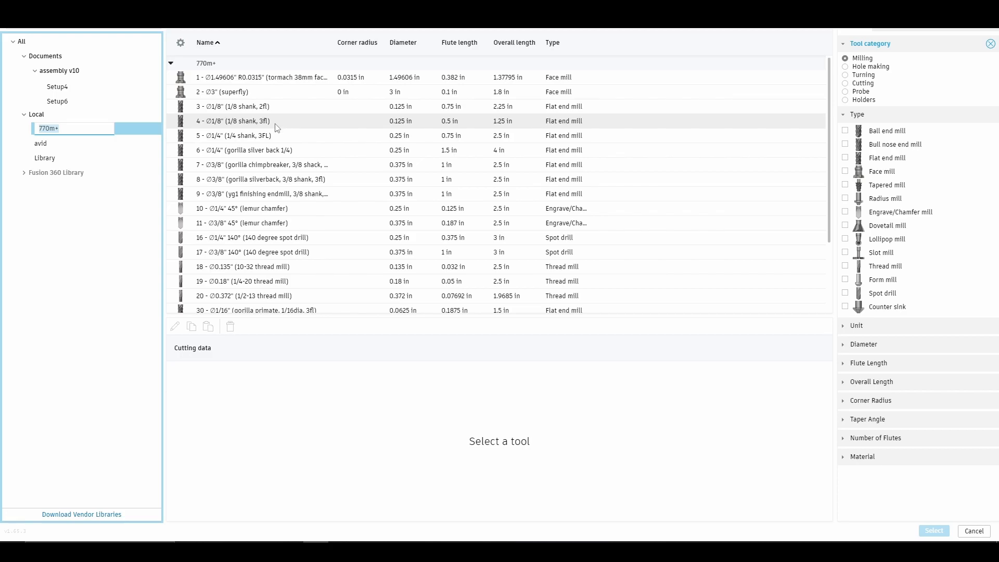
{"action": "left_click", "coordinate": [276, 125]}
{"action": "left_click", "coordinate": [935, 531]}
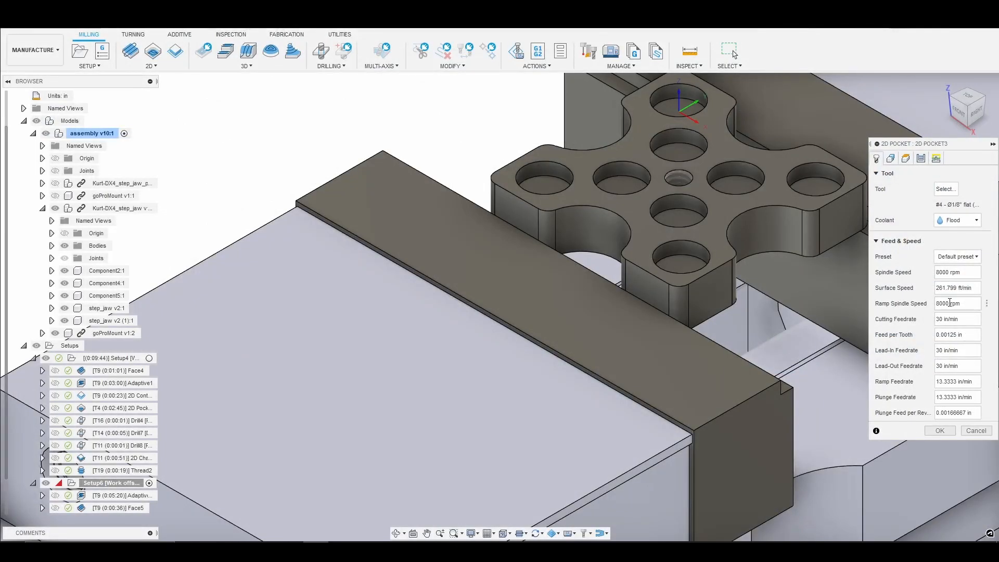
Set the 2D Pocket operation's cutting feedrate to 35 in/min.
{"action": "left_click", "coordinate": [943, 319]}
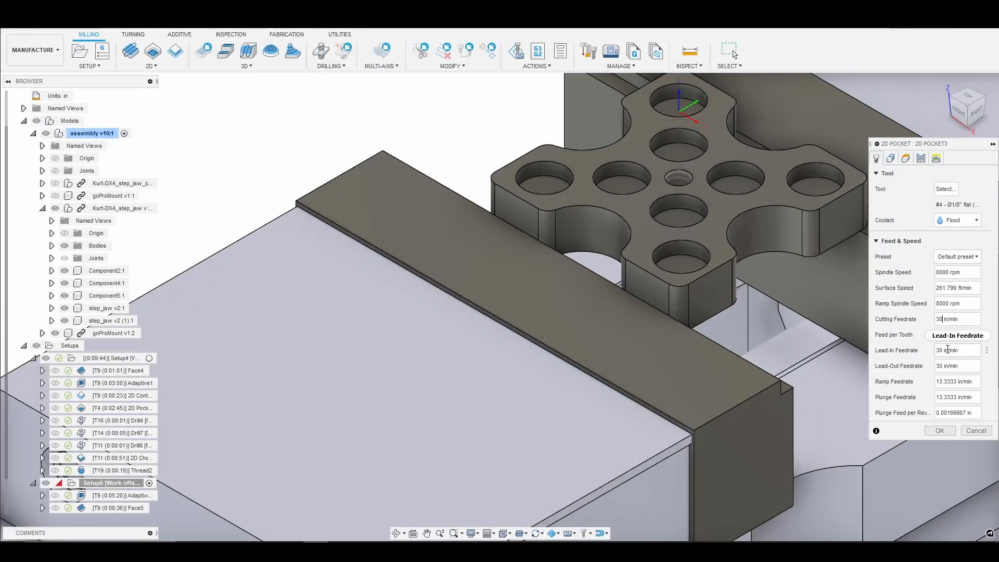
{"action": "key", "text": "BackSpace"}
{"action": "type", "text": "5"}
Select the floors of the eight circular recesses in the GoPro mount as the 2D Pocket operation's pocket geometry.
{"action": "left_click", "coordinate": [890, 159]}
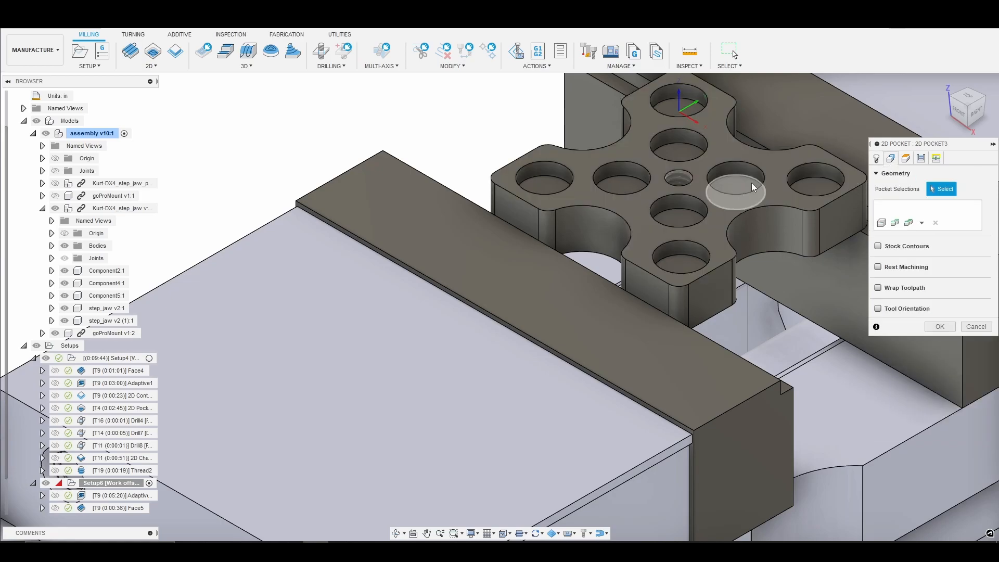
{"action": "scroll", "coordinate": [812, 179], "scroll_direction": "up", "scroll_amount": 2}
{"action": "left_click", "coordinate": [414, 185]}
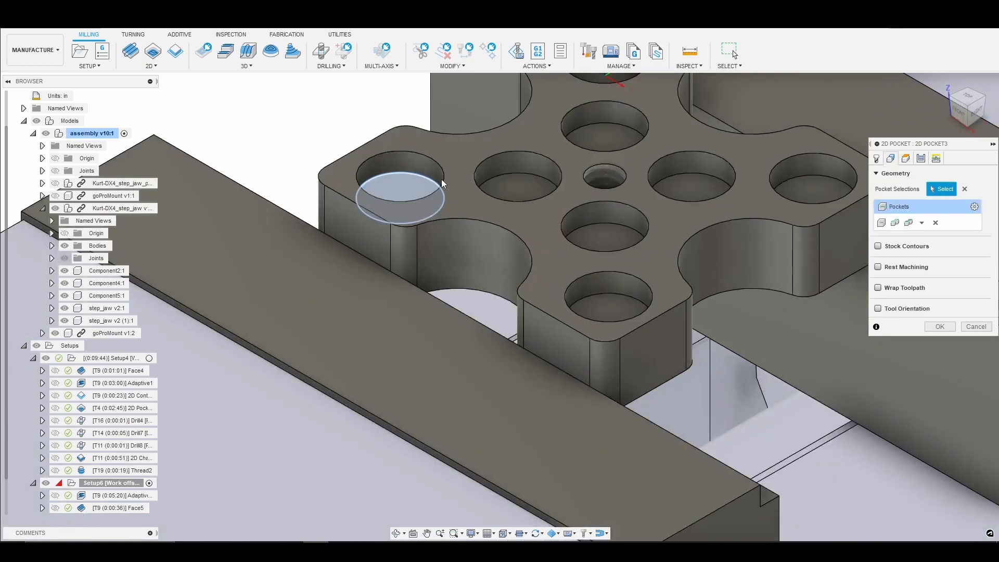
{"action": "left_click", "coordinate": [544, 175]}
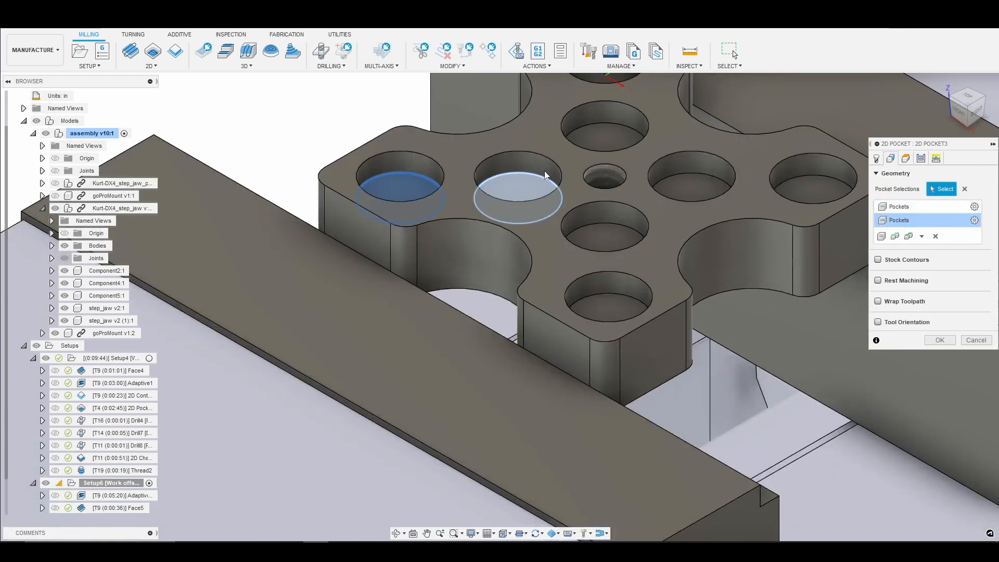
{"action": "left_click", "coordinate": [597, 139]}
{"action": "scroll", "coordinate": [607, 234], "scroll_direction": "up", "scroll_amount": 2}
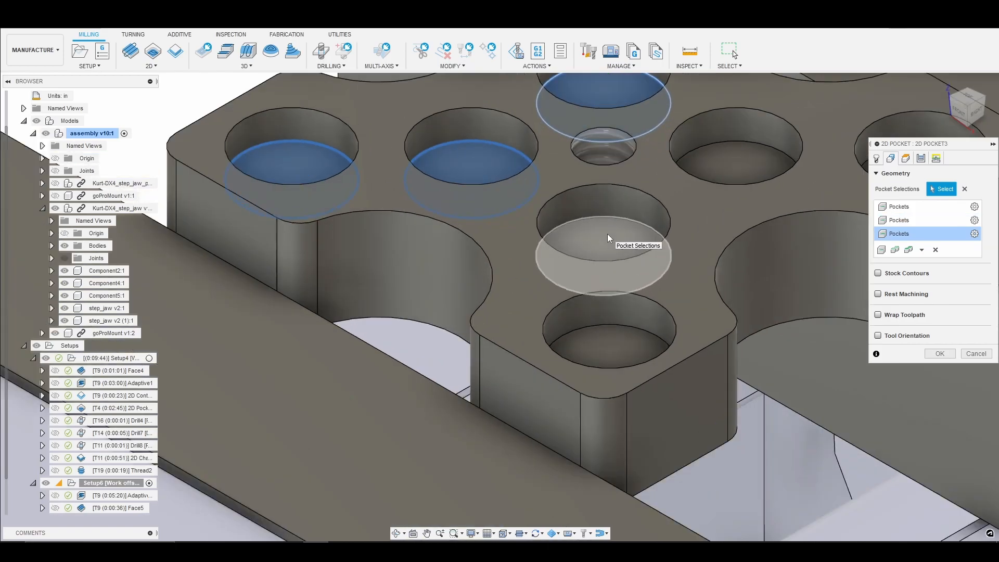
{"action": "left_click", "coordinate": [607, 233]}
{"action": "left_click", "coordinate": [614, 351]}
{"action": "scroll", "coordinate": [661, 259], "scroll_direction": "down", "scroll_amount": 3}
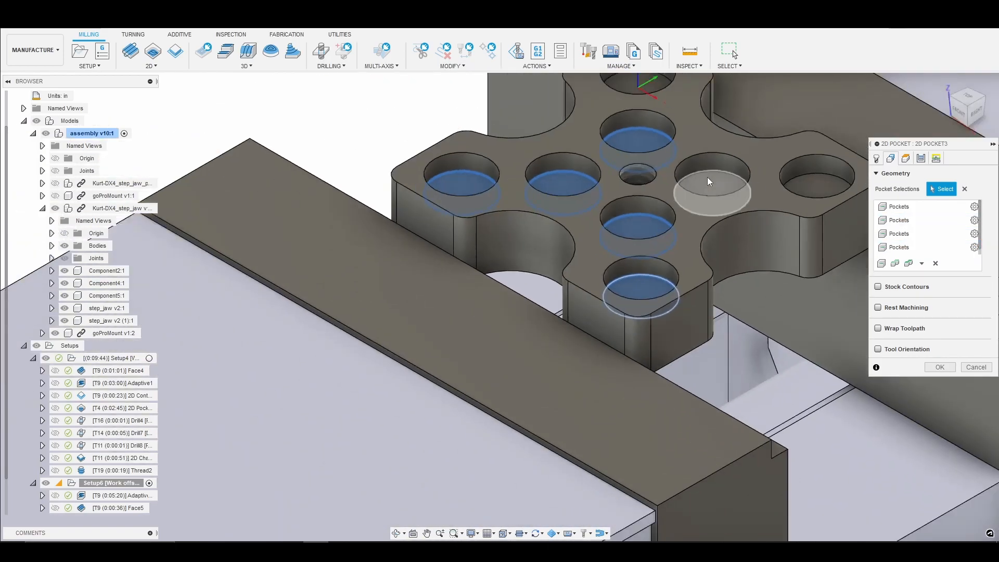
{"action": "left_click", "coordinate": [707, 178]}
{"action": "left_click", "coordinate": [820, 188]}
{"action": "middle_click_drag", "start_coordinate": [644, 80], "coordinate": [623, 230]}
{"action": "left_click", "coordinate": [621, 229]}
{"action": "scroll", "coordinate": [737, 310], "scroll_direction": "down", "scroll_amount": 3}
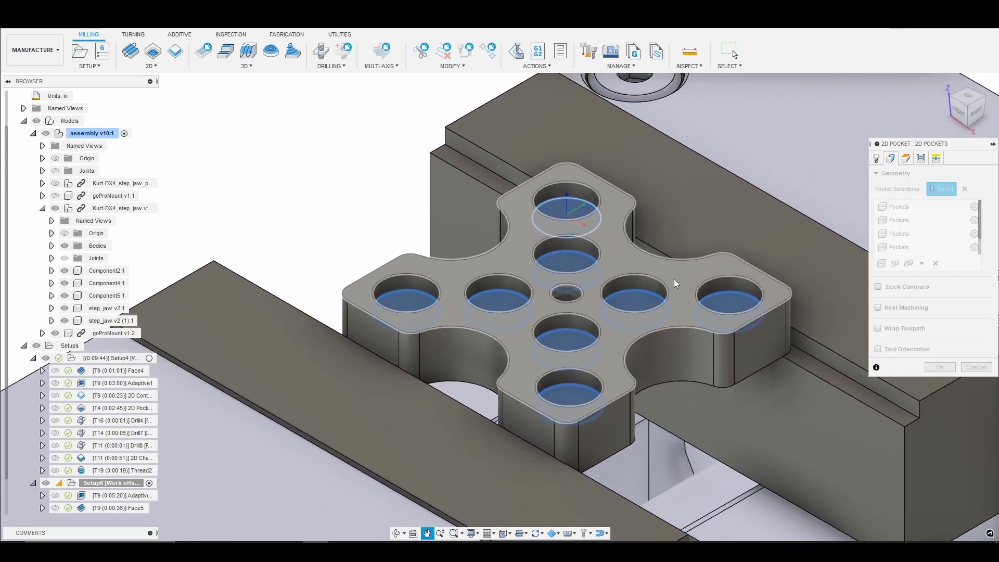
Set the pocket's top height from Model top and its retract height from Feed height.
{"action": "left_click", "coordinate": [907, 160]}
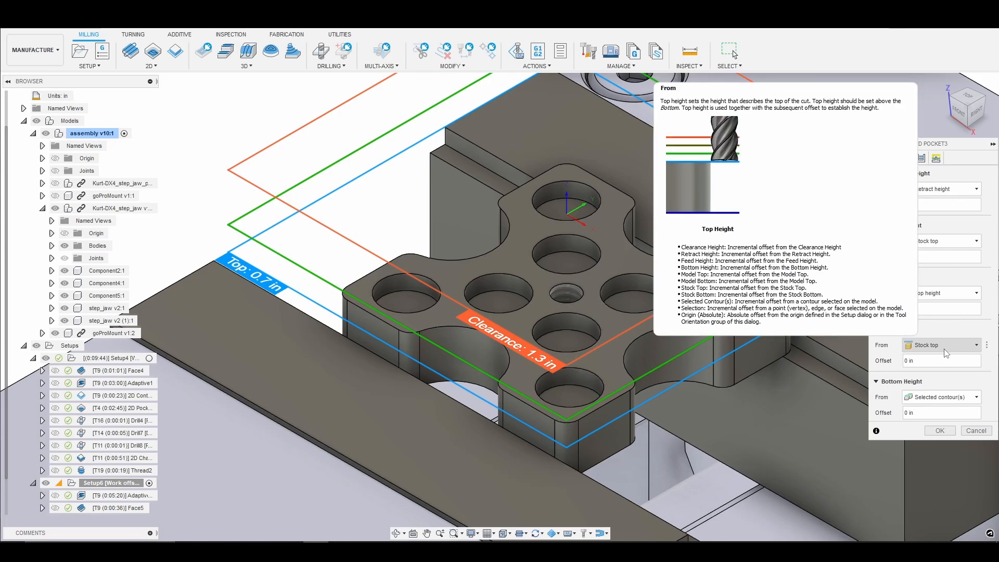
{"action": "left_click", "coordinate": [946, 345]}
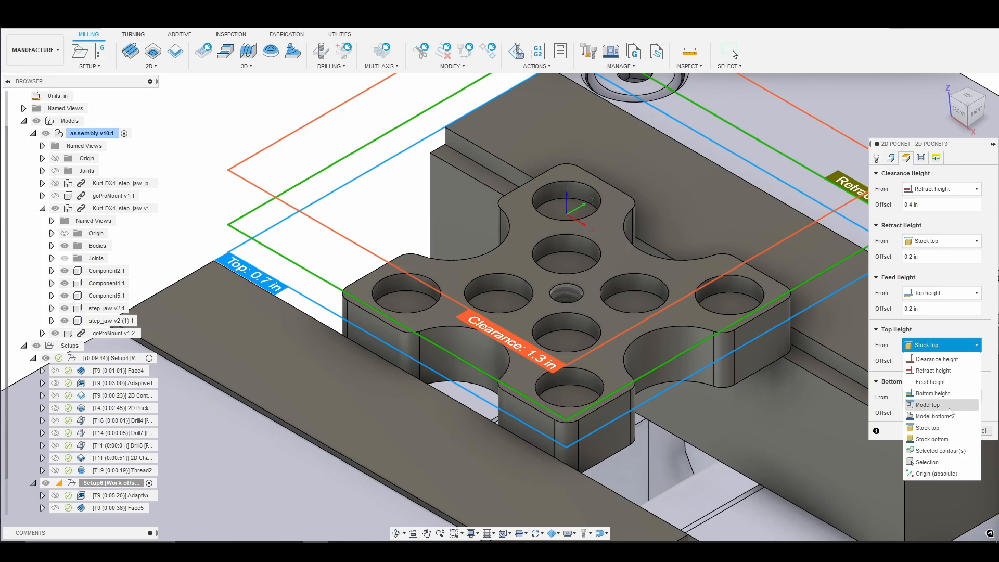
{"action": "left_click", "coordinate": [932, 405]}
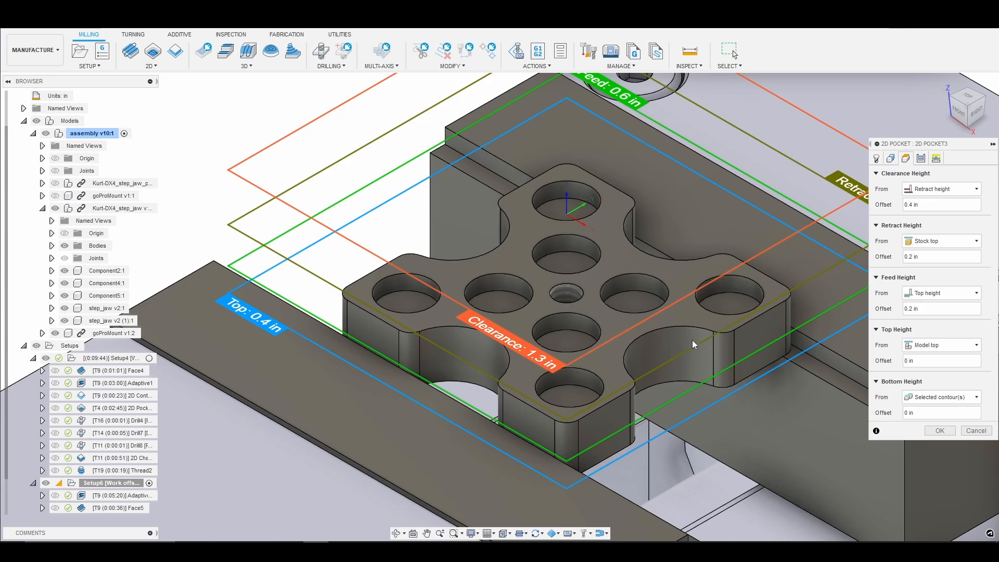
{"action": "left_click", "coordinate": [965, 242]}
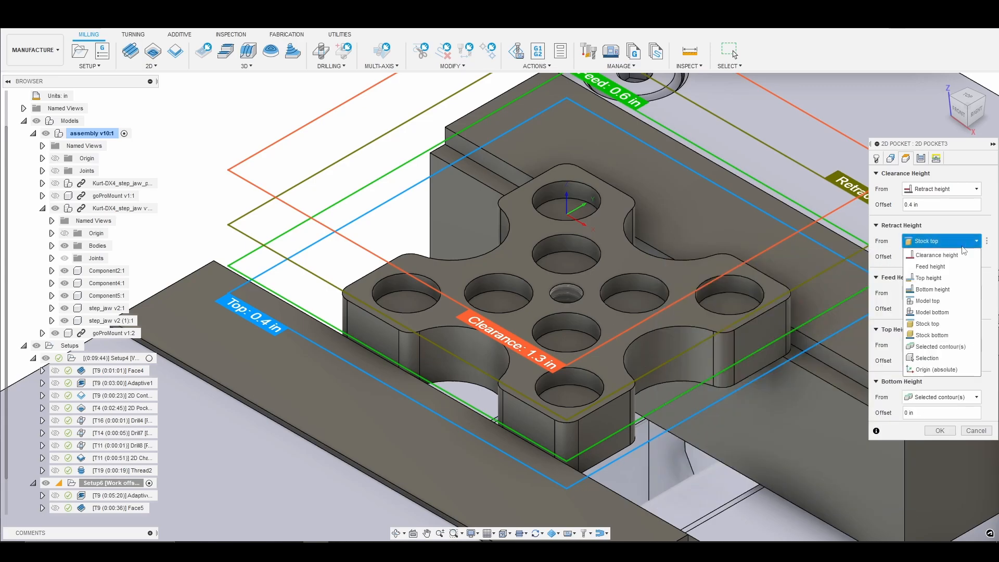
{"action": "left_click", "coordinate": [955, 267]}
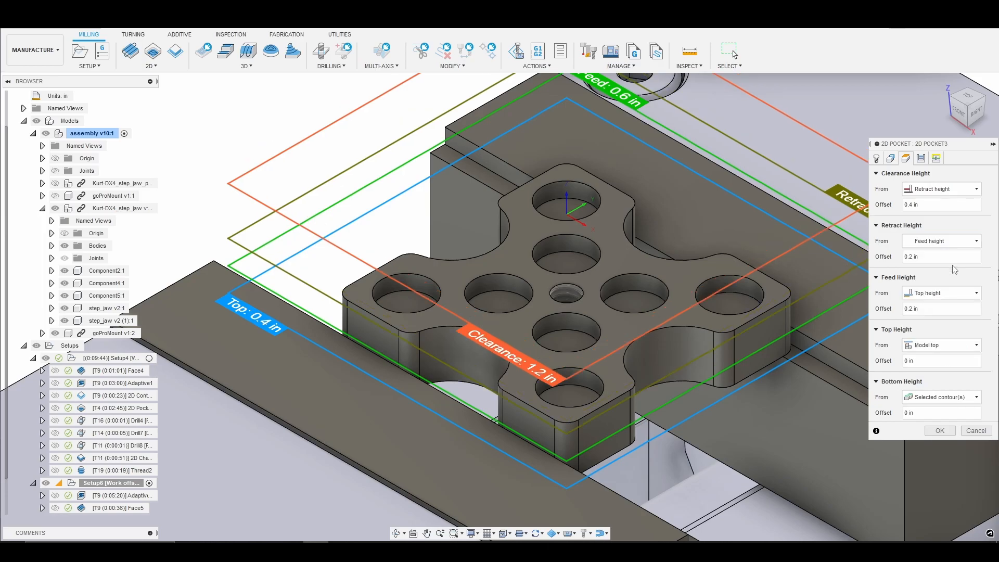
Enable finishing passes with a 0.01 in stepover for the pocket and turn off Stock to Leave.
{"action": "left_click", "coordinate": [922, 159]}
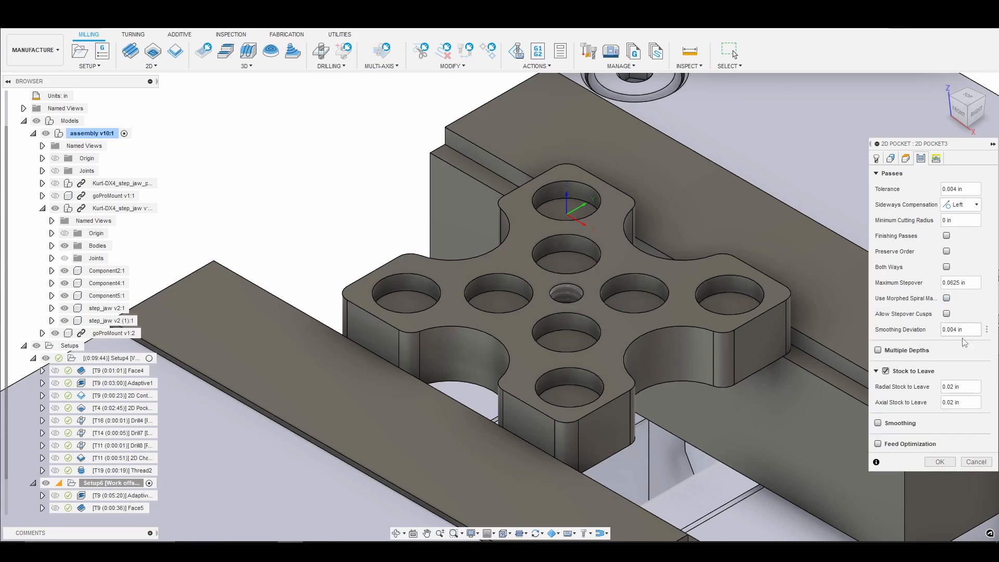
{"action": "left_click", "coordinate": [947, 236]}
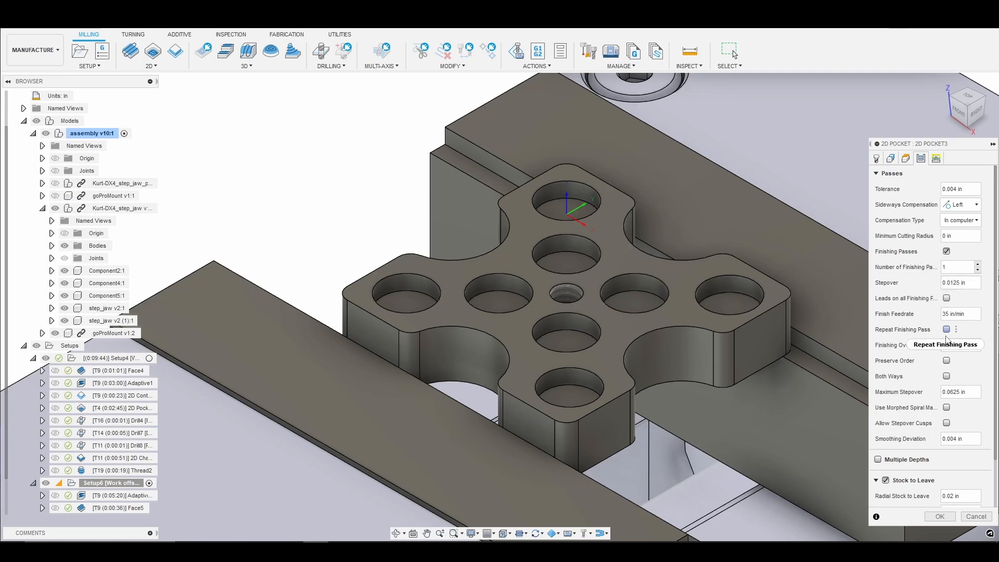
{"action": "key", "text": "BackSpace"}
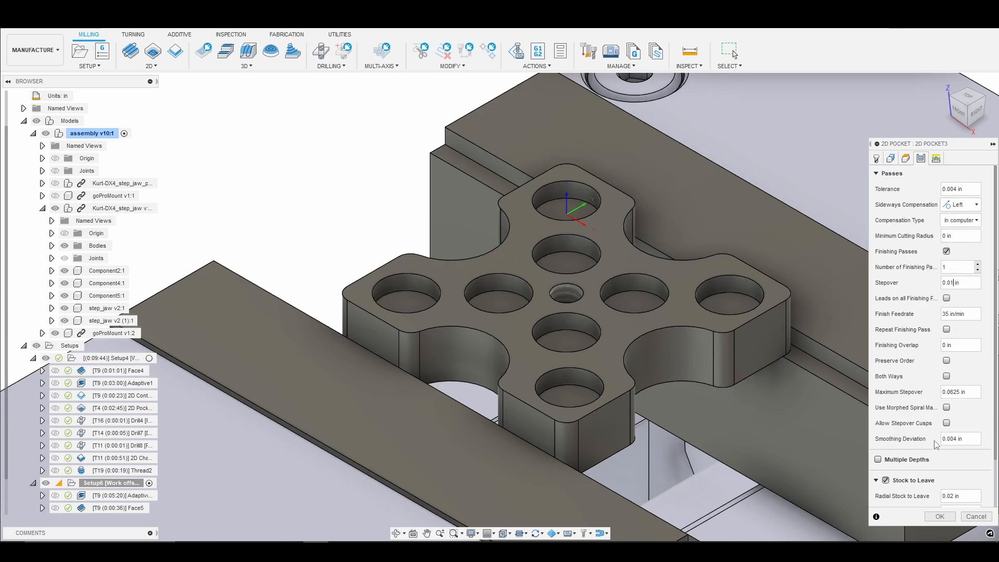
{"action": "scroll", "coordinate": [937, 445], "scroll_direction": "down", "scroll_amount": 1}
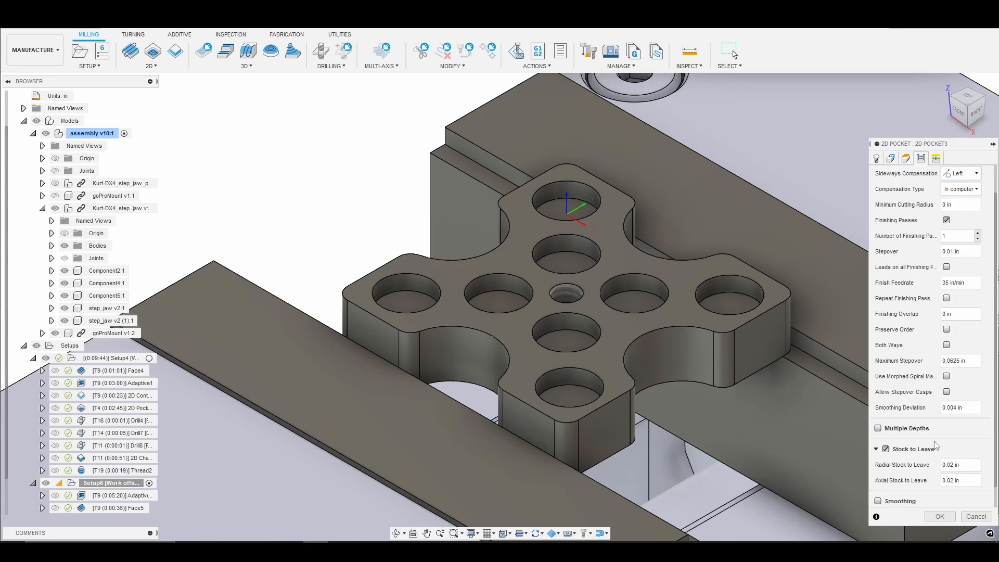
{"action": "left_click", "coordinate": [905, 453]}
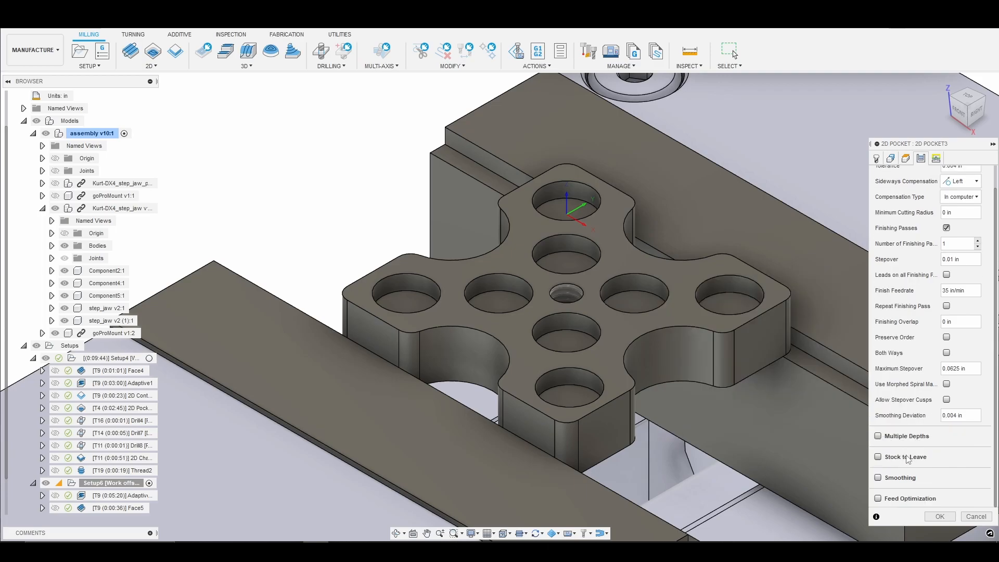
Enable Multiple Depths for the pocket with a maximum roughing stepdown of 0.03 in.
{"action": "left_click", "coordinate": [907, 437]}
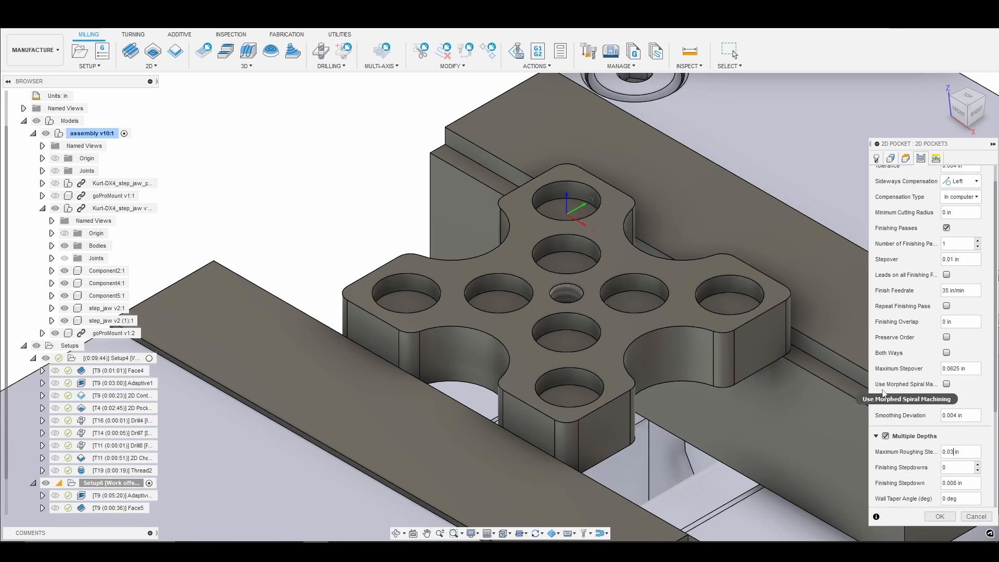
{"action": "scroll", "coordinate": [916, 495], "scroll_direction": "down", "scroll_amount": 4}
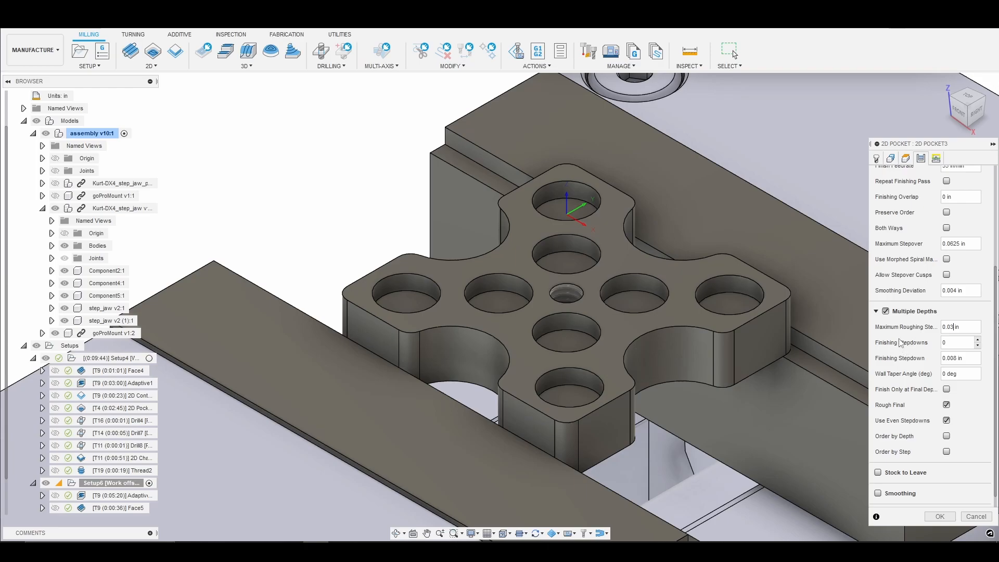
{"action": "left_click", "coordinate": [877, 312]}
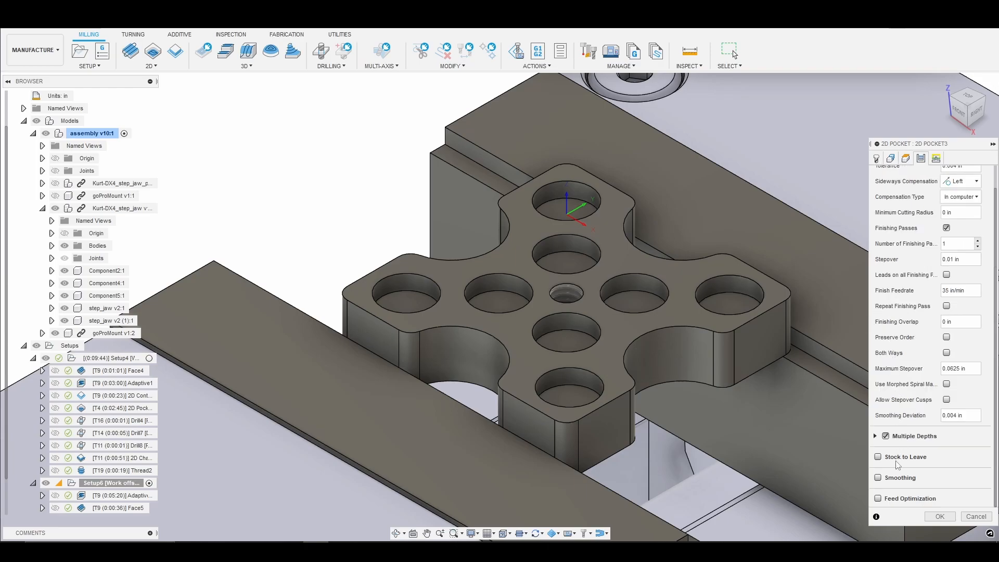
Enable Smoothing and Feed Optimization for the 2D Pocket operation.
{"action": "left_click", "coordinate": [879, 480]}
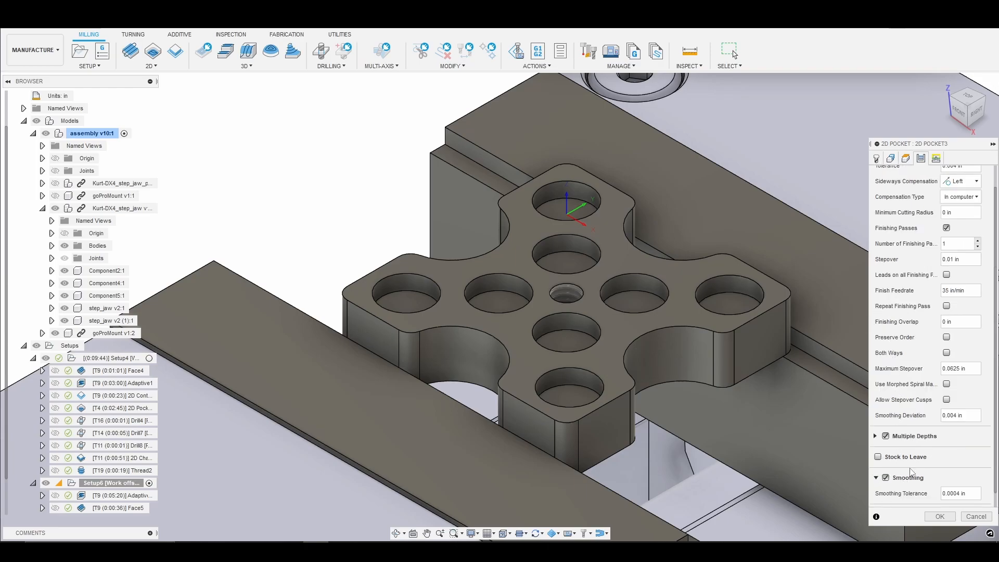
{"action": "scroll", "coordinate": [907, 474], "scroll_direction": "down", "scroll_amount": 1}
{"action": "left_click", "coordinate": [879, 499]}
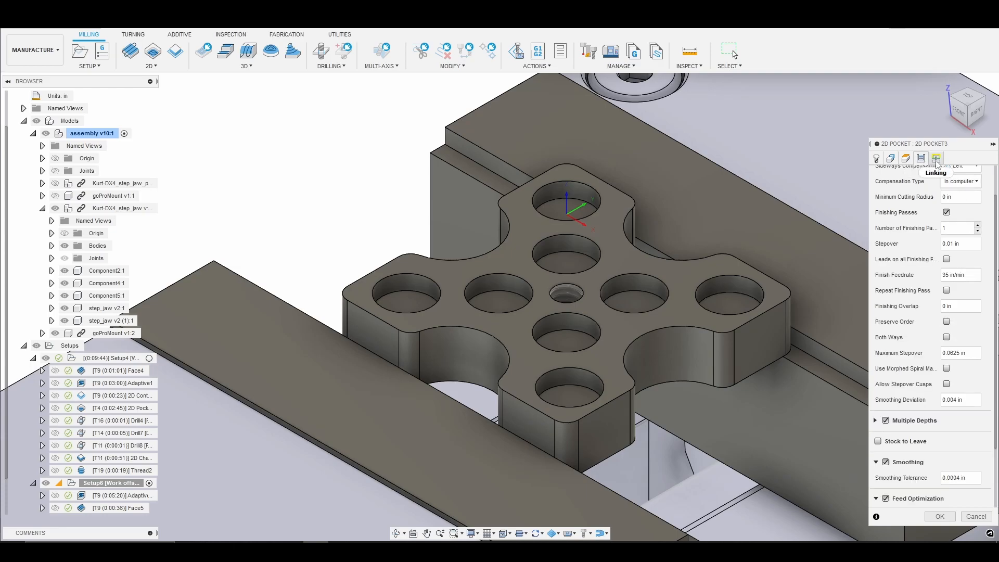
Set the pocket's ramp clearance height to 0.02 in and generate the toolpath.
{"action": "left_click", "coordinate": [936, 159]}
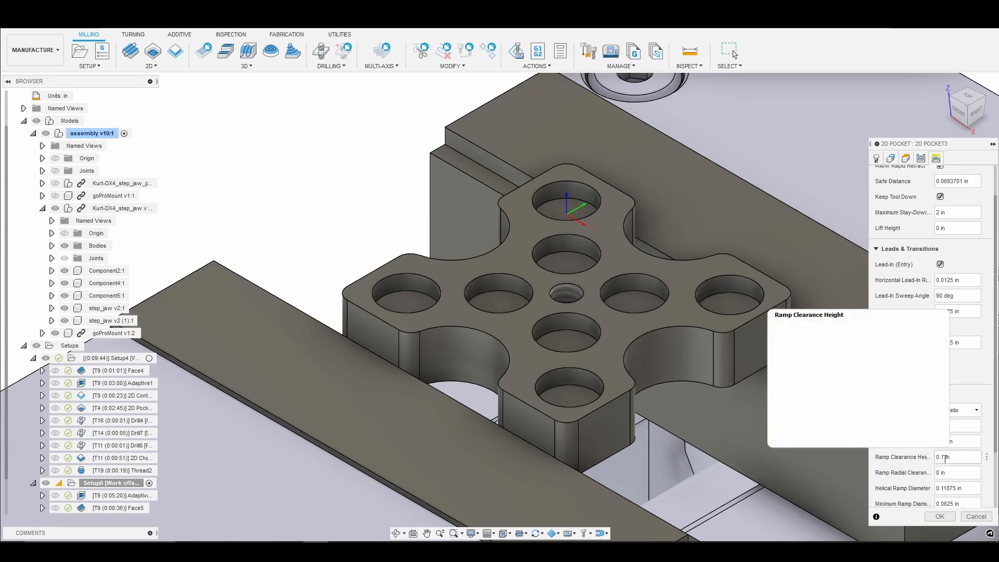
{"action": "key", "text": "BackSpace"}
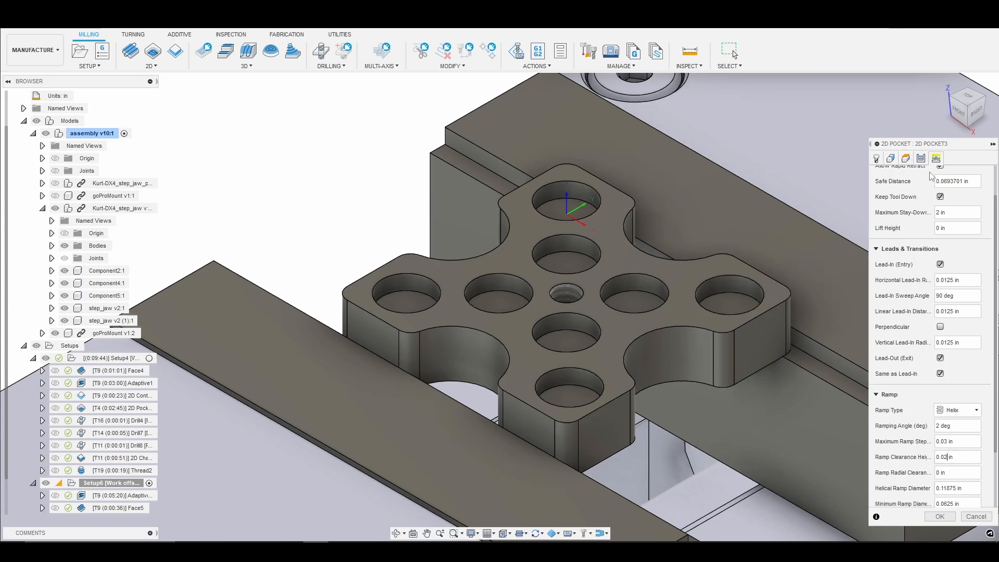
{"action": "left_click", "coordinate": [921, 158]}
{"action": "scroll", "coordinate": [900, 267], "scroll_direction": "up", "scroll_amount": 2}
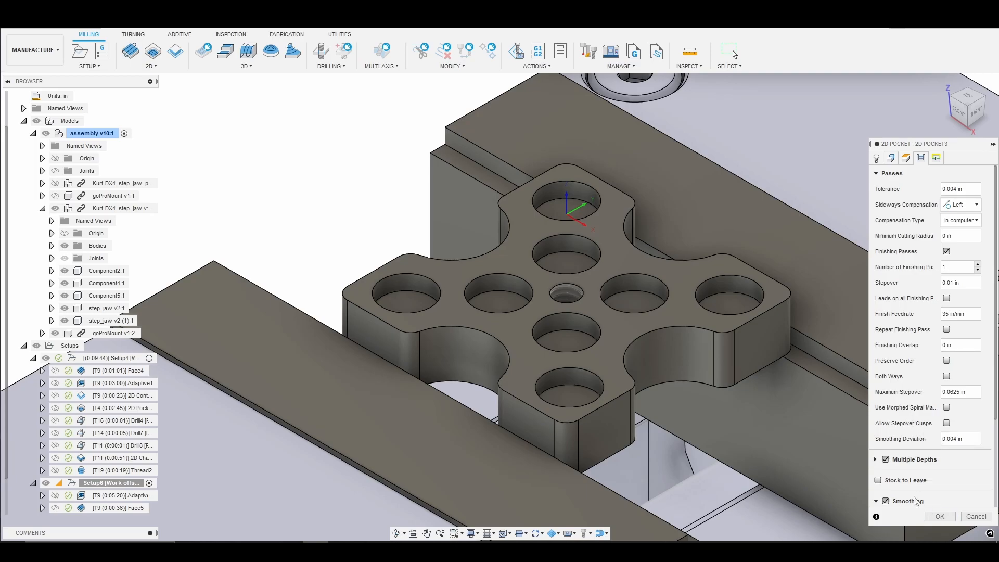
{"action": "left_click", "coordinate": [939, 517]}
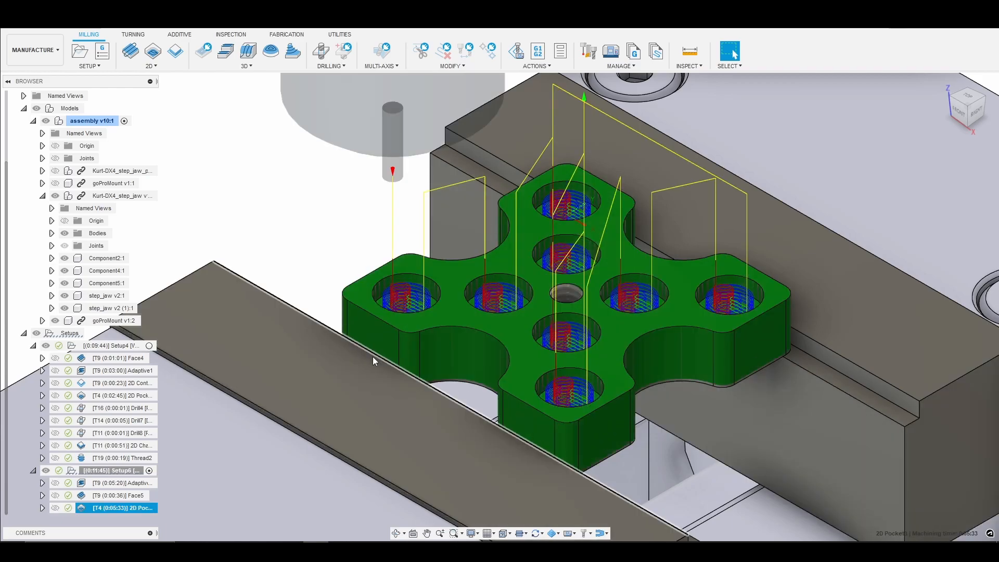
Simulate the 2D Pocket operation through all eight recesses and exit the simulation.
{"action": "right_click", "coordinate": [133, 508]}
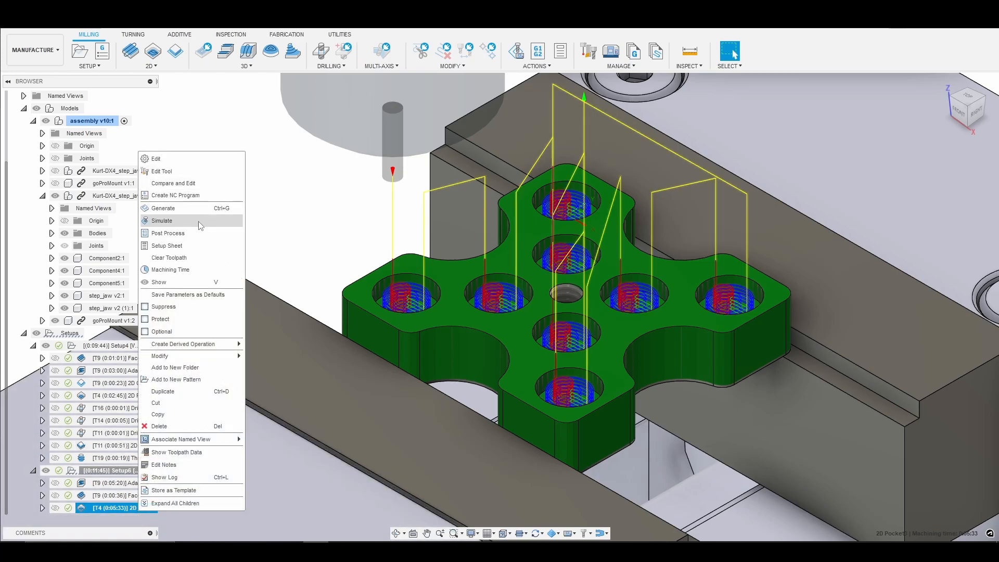
{"action": "left_click", "coordinate": [199, 225]}
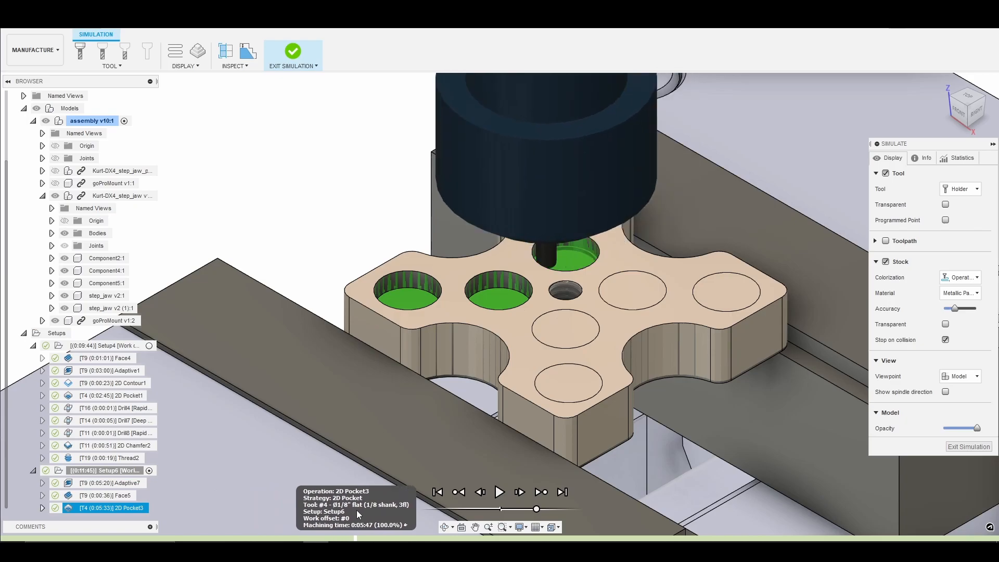
{"action": "mouse_move", "coordinate": [470, 519]}
{"action": "left_mouse_down"}
{"action": "mouse_move", "coordinate": [775, 540]}
{"action": "mouse_move", "coordinate": [982, 537]}
{"action": "left_mouse_up"}
{"action": "left_click", "coordinate": [962, 449]}
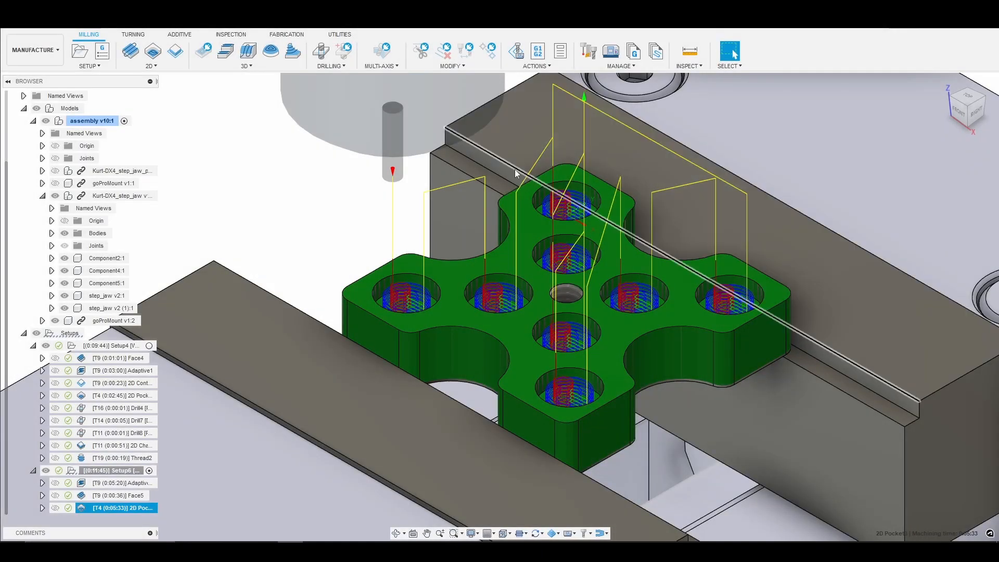
Start a Drill operation in Setup6 with tool 11, the 3/8" 45° lemur chamfer, and select the central hole's face as its geometry.
{"action": "left_click", "coordinate": [319, 52]}
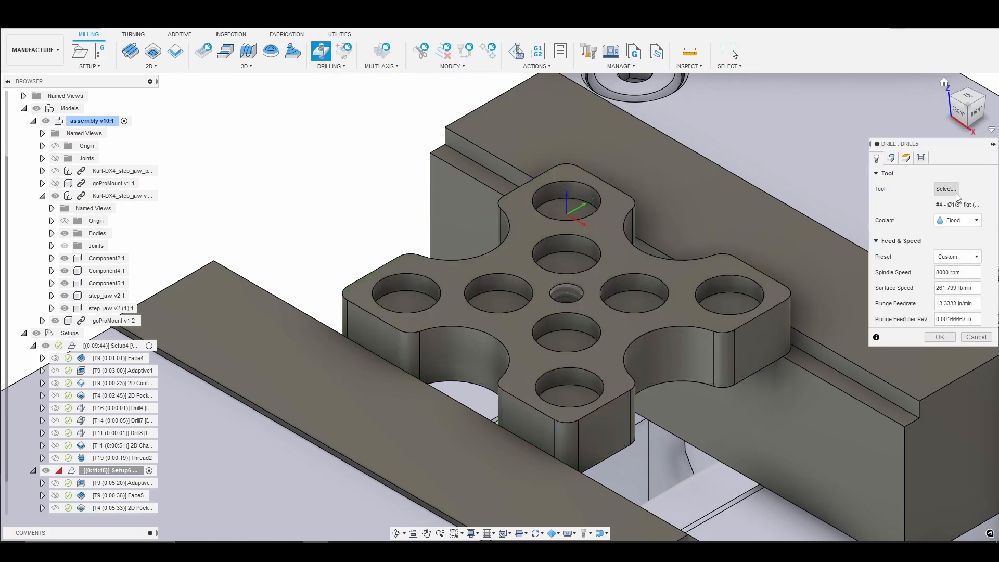
{"action": "left_click", "coordinate": [944, 190]}
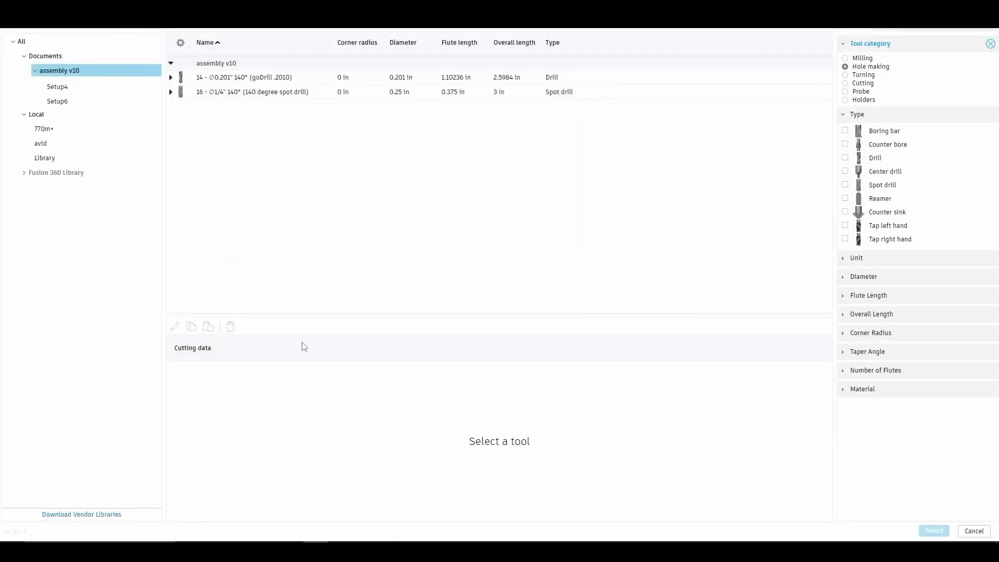
{"action": "left_click", "coordinate": [846, 60]}
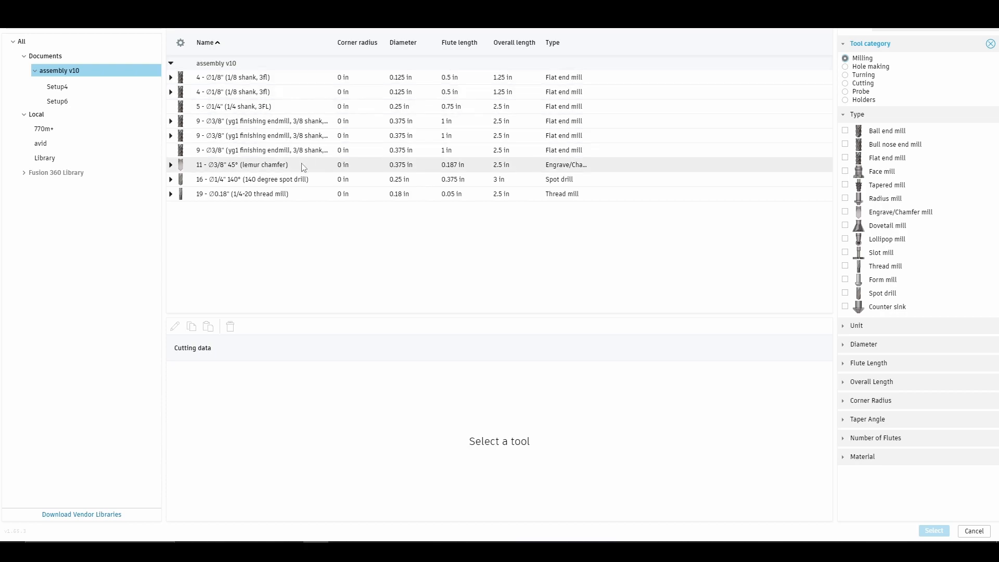
{"action": "left_click", "coordinate": [284, 166]}
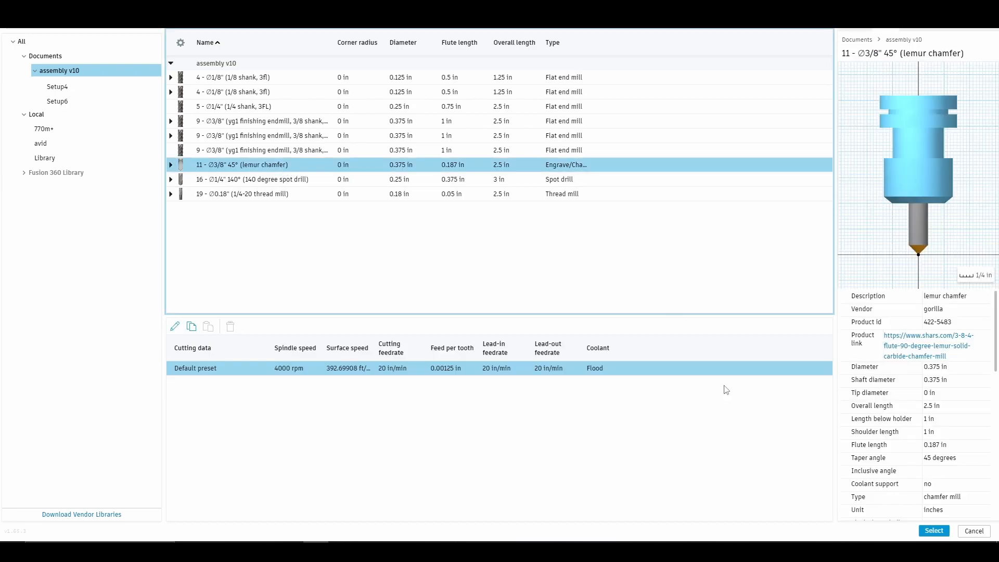
{"action": "left_click", "coordinate": [933, 530]}
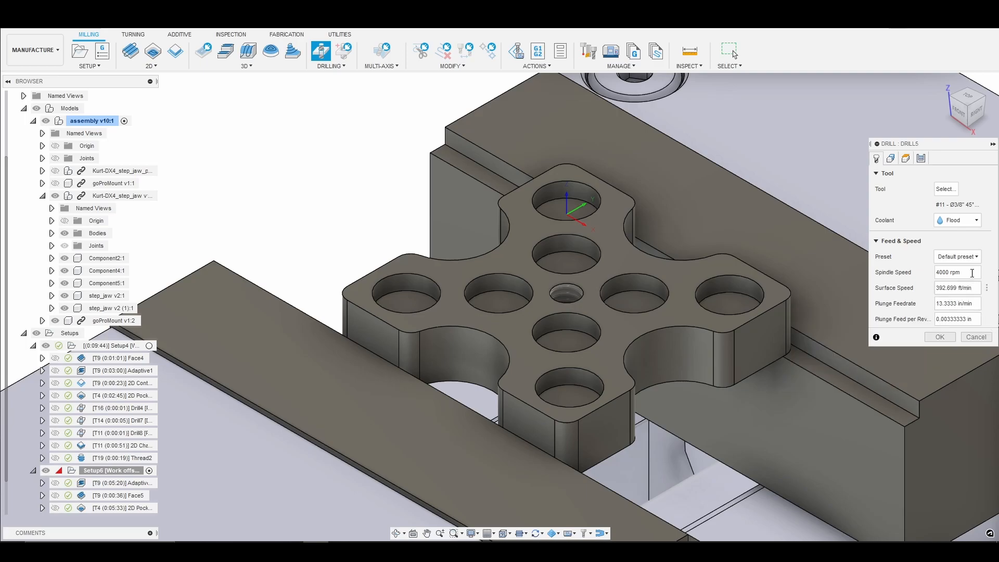
{"action": "left_click", "coordinate": [891, 158]}
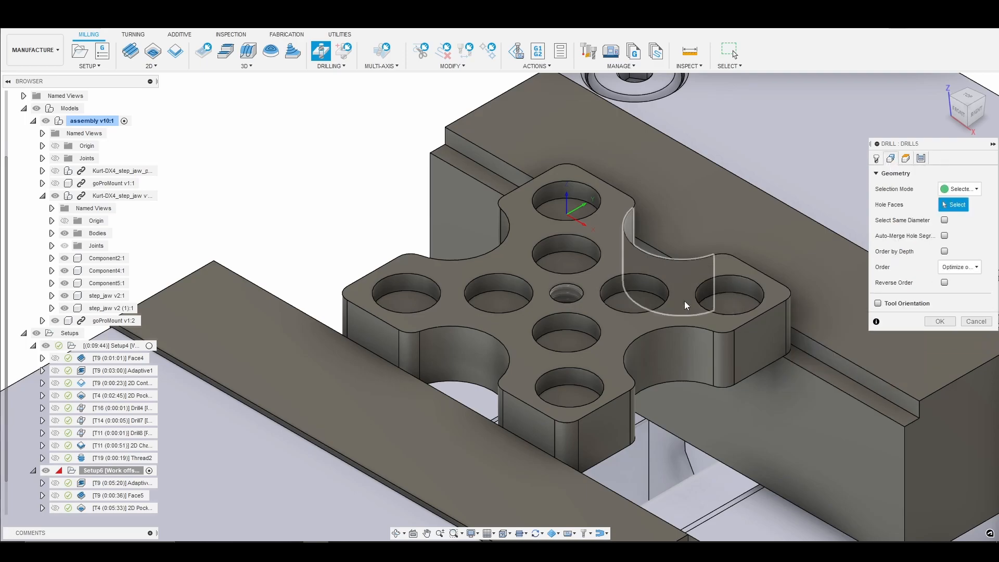
{"action": "left_click", "coordinate": [566, 294]}
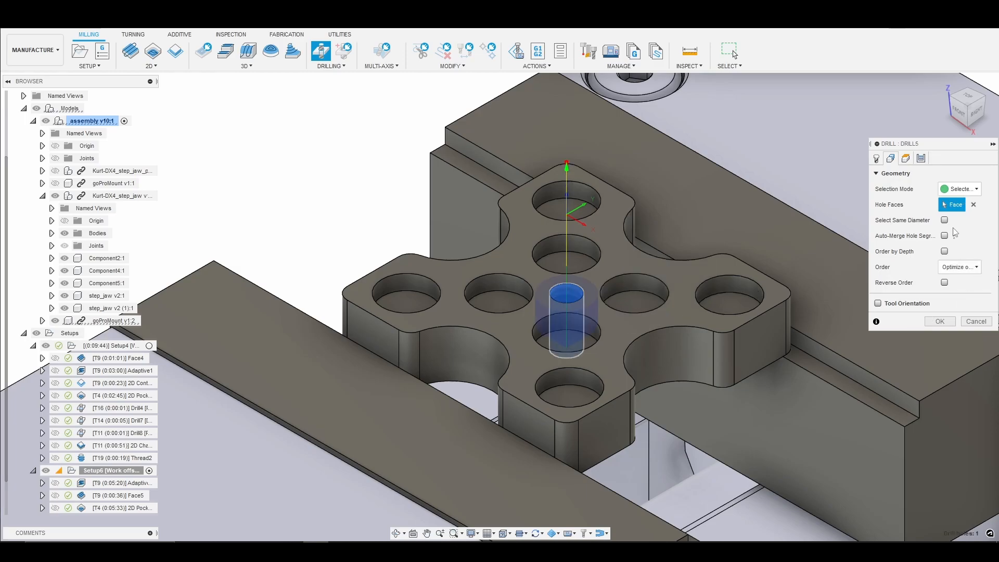
Set the drill's bottom height to Hole top with a -0.130 in offset and generate the central hole's chamfer toolpath.
{"action": "left_click", "coordinate": [907, 160]}
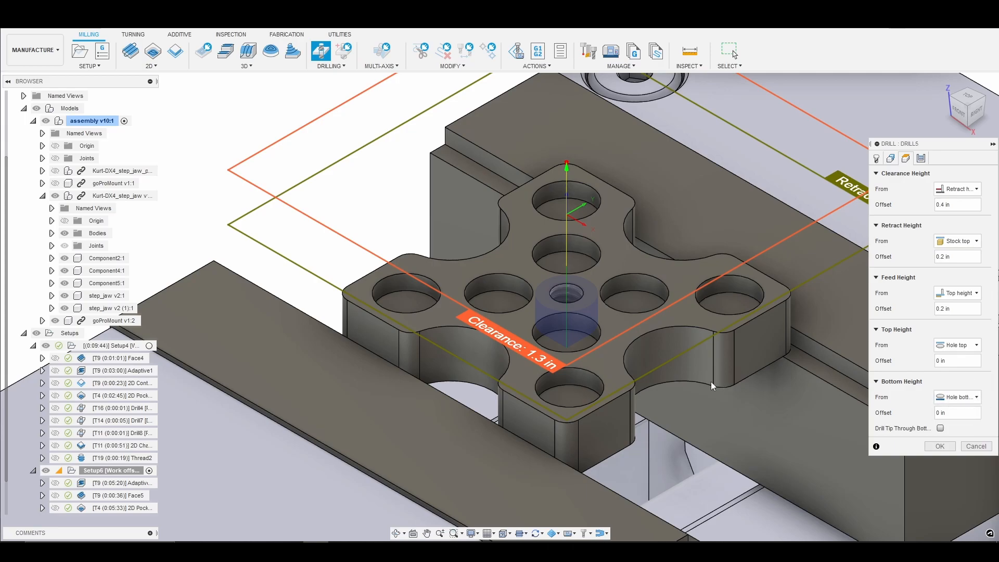
{"action": "left_click", "coordinate": [975, 398]}
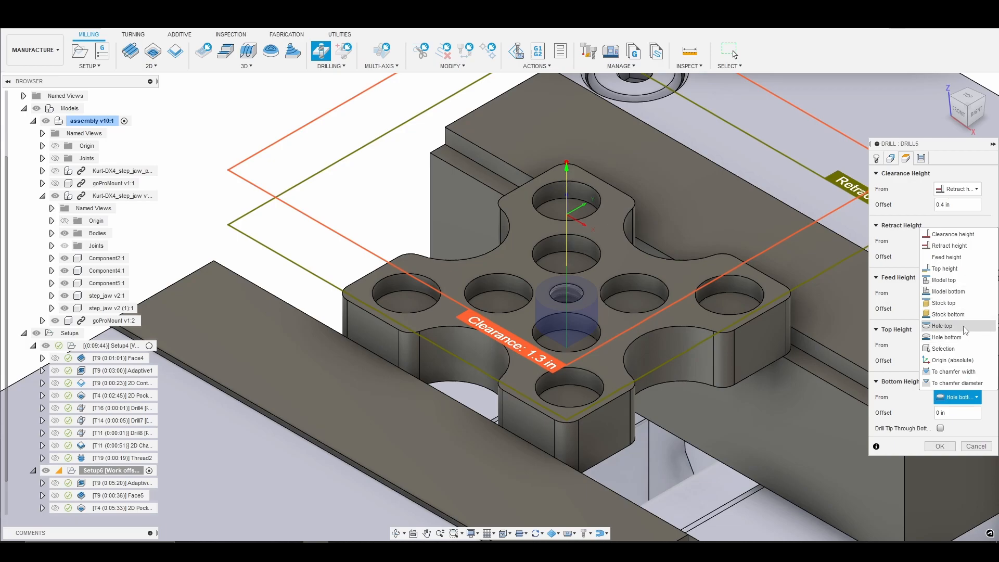
{"action": "left_click", "coordinate": [943, 325]}
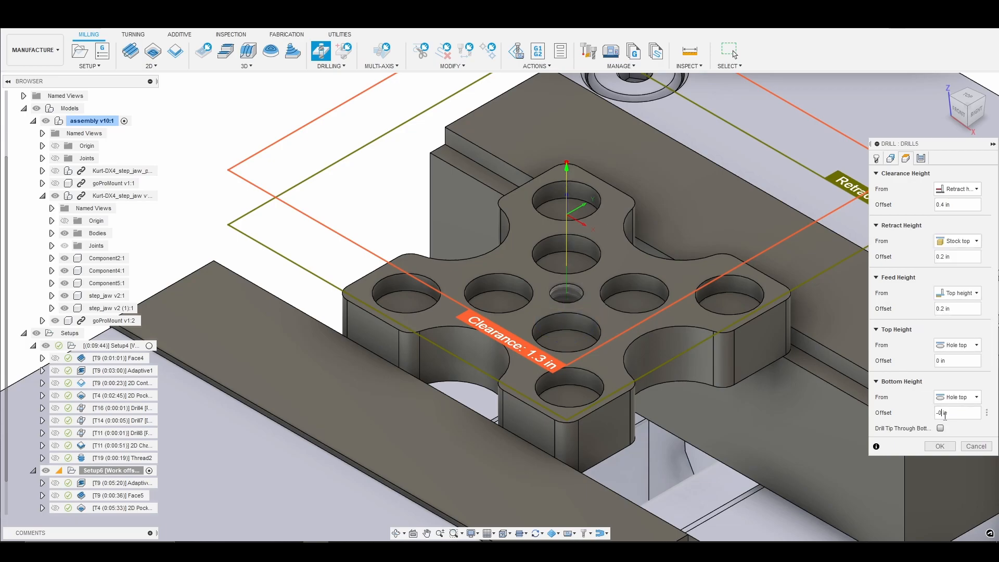
{"action": "type", "text": "-"}
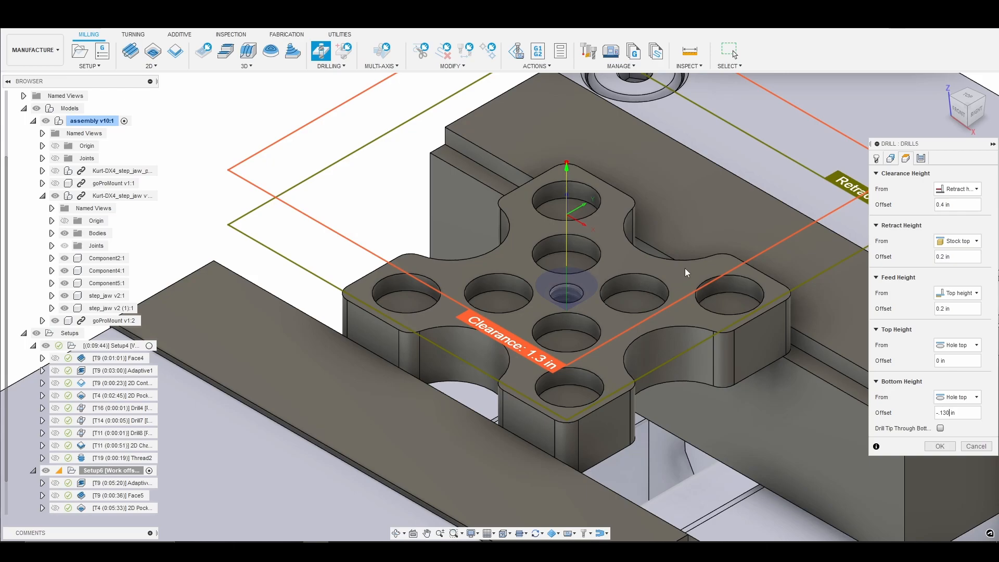
{"action": "left_click", "coordinate": [921, 158]}
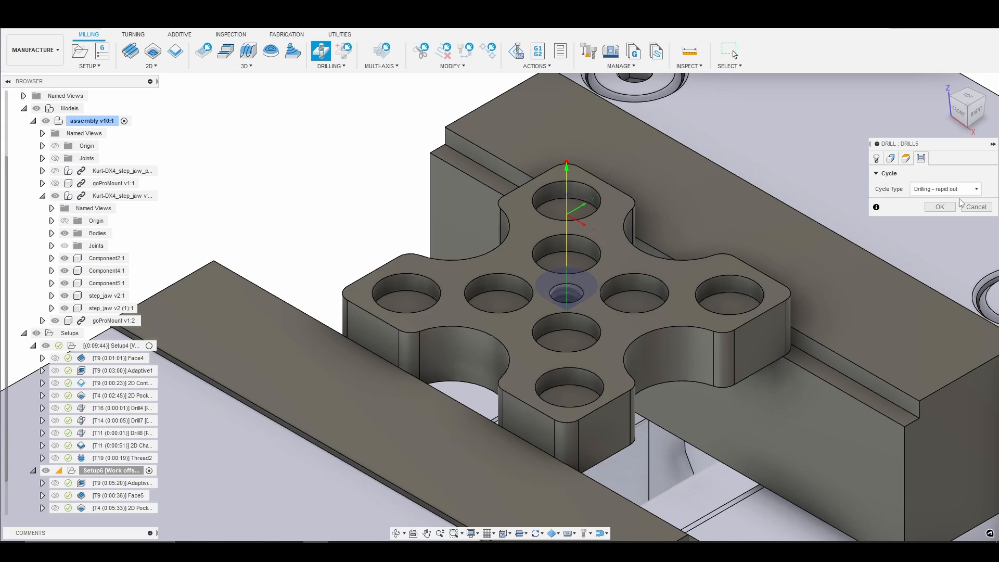
{"action": "left_click", "coordinate": [947, 209]}
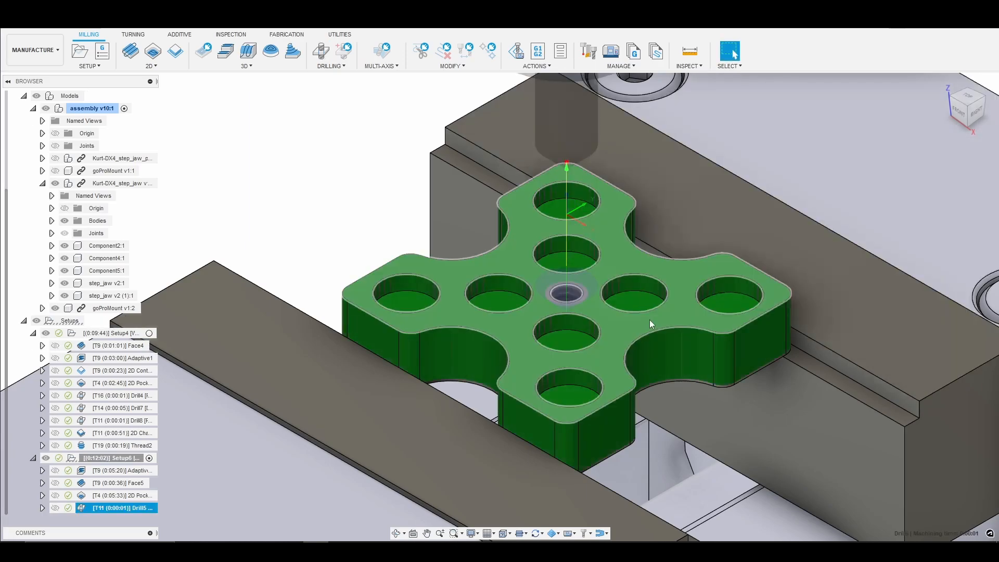
Simulate the central hole's Drill operation through to its end and exit the simulation.
{"action": "right_click", "coordinate": [141, 505]}
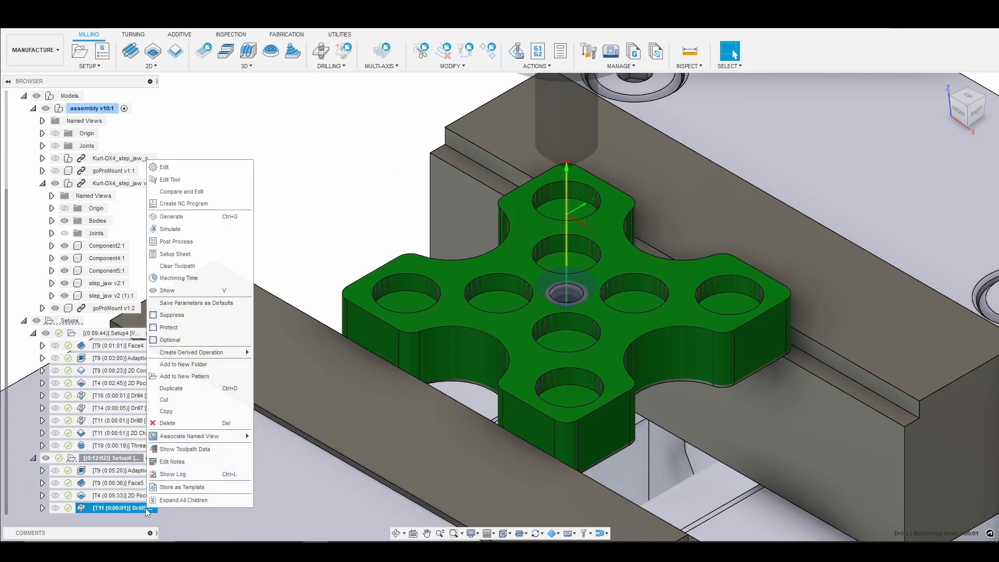
{"action": "left_click", "coordinate": [202, 229]}
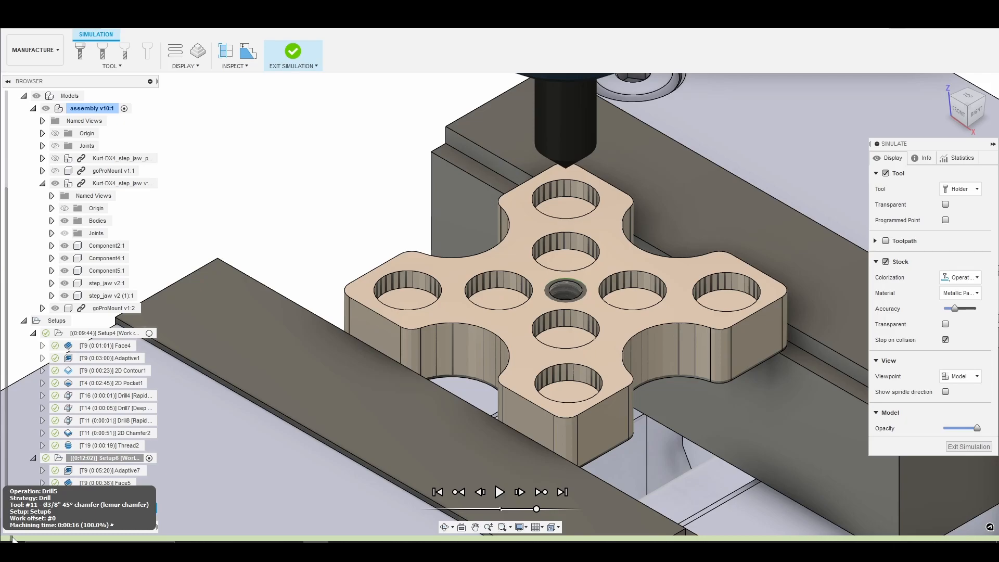
{"action": "left_click", "coordinate": [40, 539]}
{"action": "left_click_drag", "start_coordinate": [40, 539], "coordinate": [874, 539]}
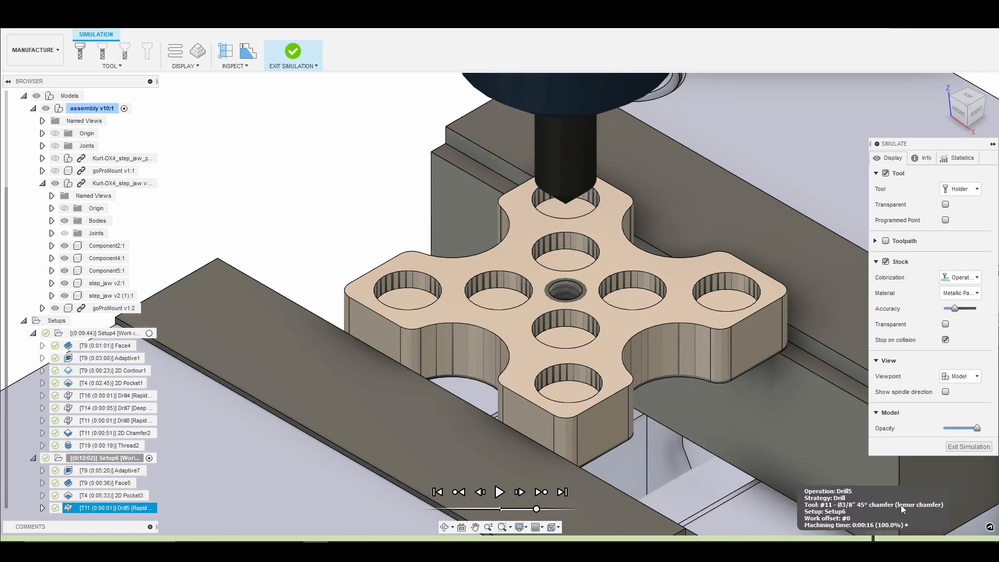
{"action": "left_click", "coordinate": [969, 446]}
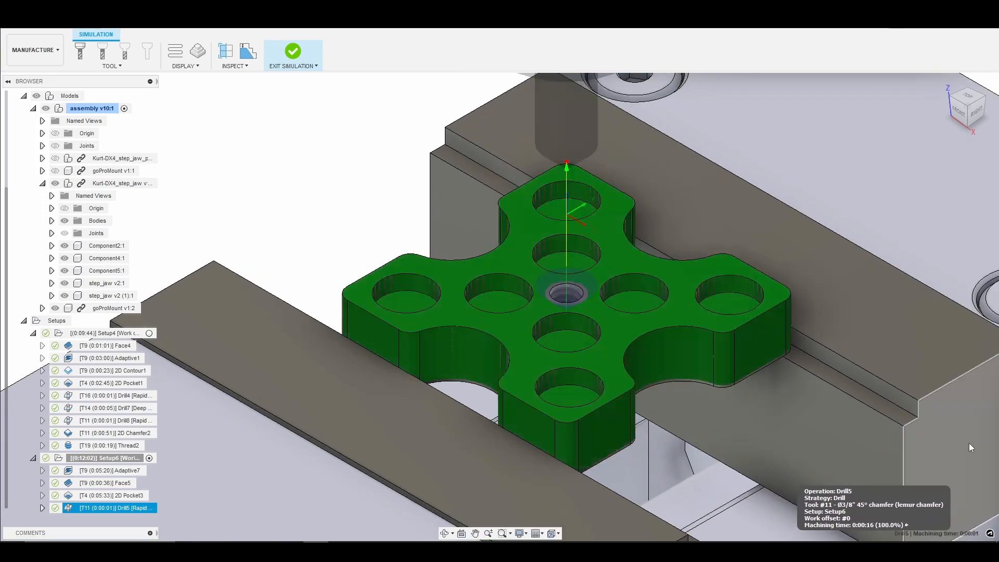
Start a 2D Chamfer operation in Setup6 with tool 11, the 3/8" 45° lemur chamfer, from the 770m+ library.
{"action": "left_click", "coordinate": [165, 68]}
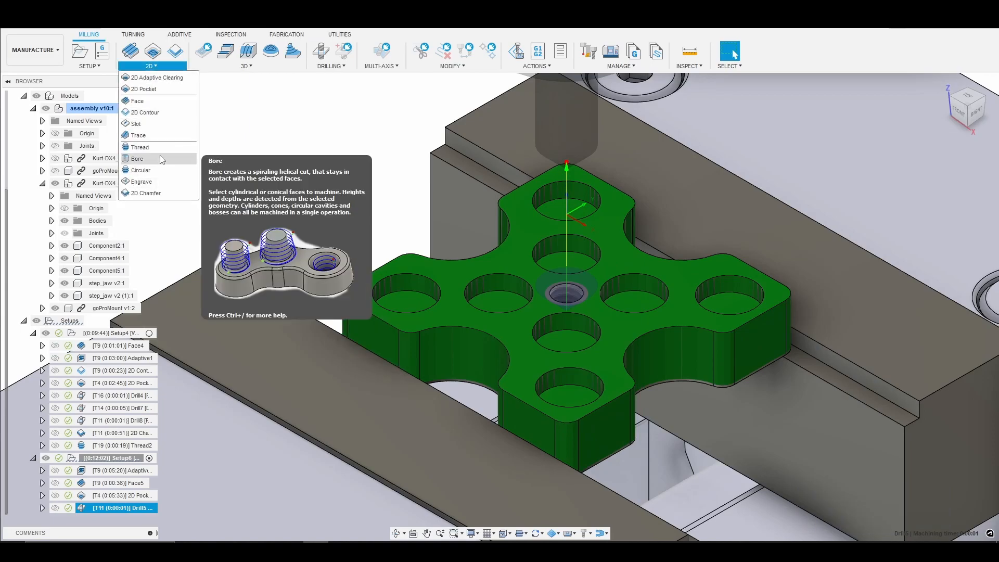
{"action": "left_click", "coordinate": [182, 194]}
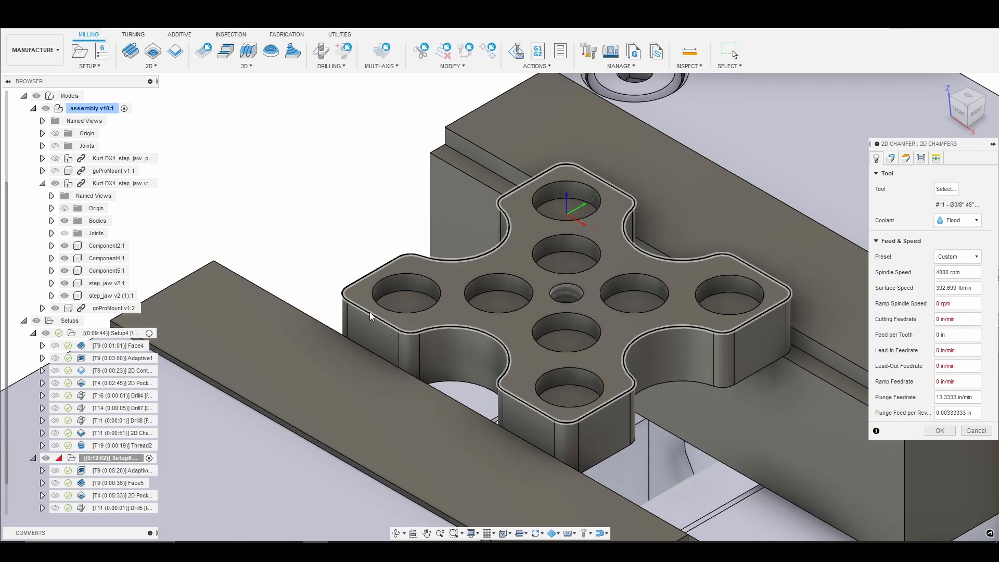
{"action": "left_click", "coordinate": [946, 189]}
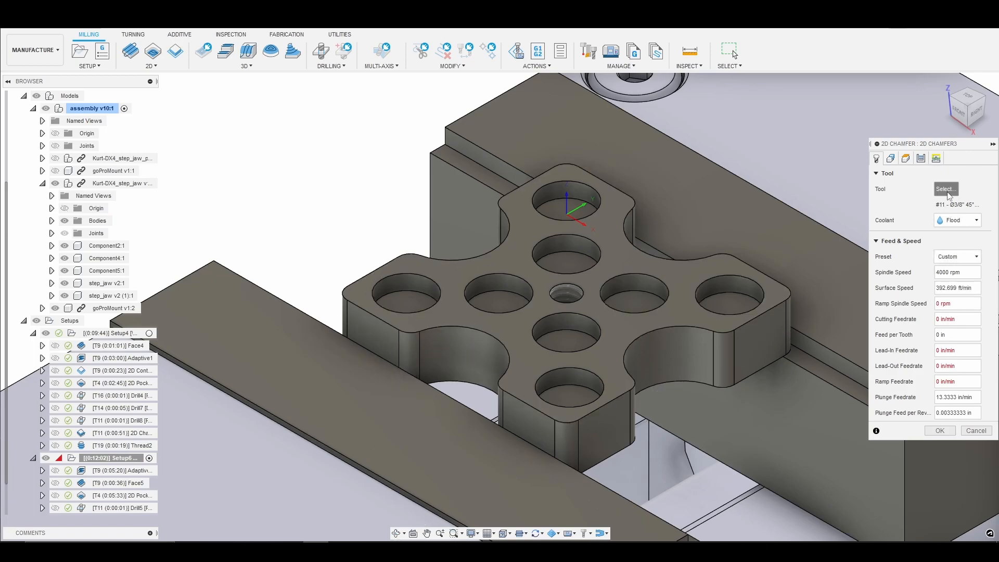
{"action": "double_click", "coordinate": [41, 128]}
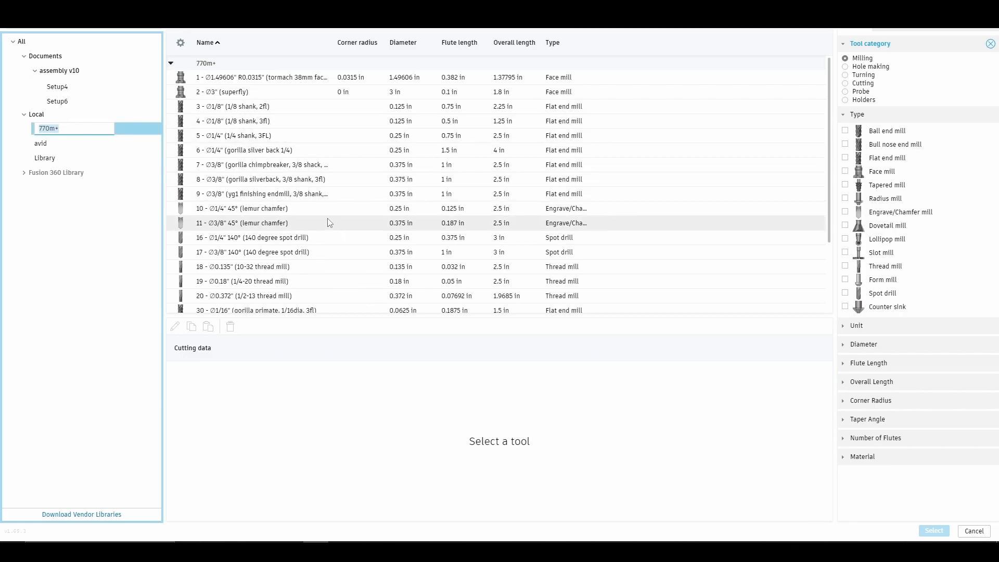
{"action": "left_click", "coordinate": [303, 224]}
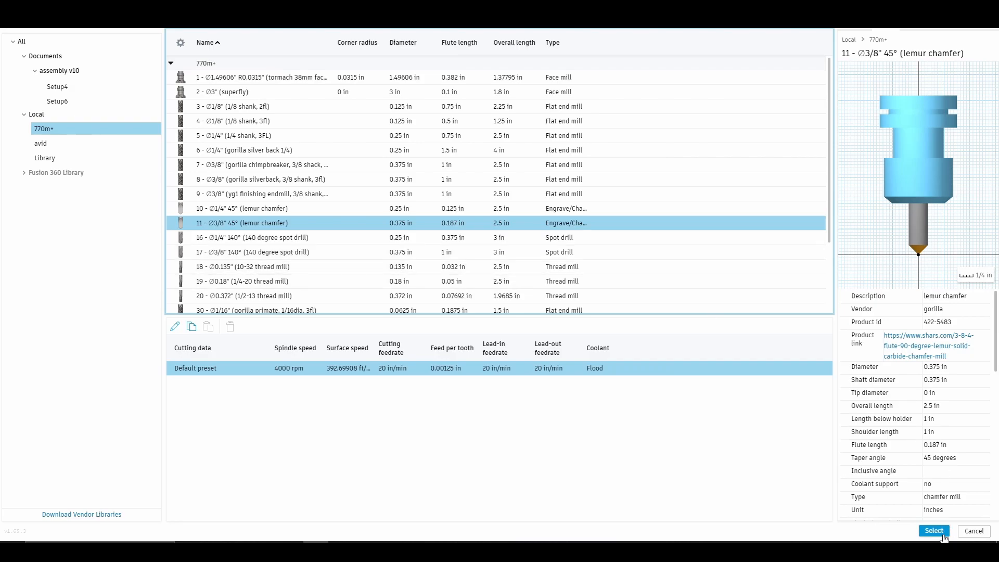
{"action": "left_click", "coordinate": [934, 531]}
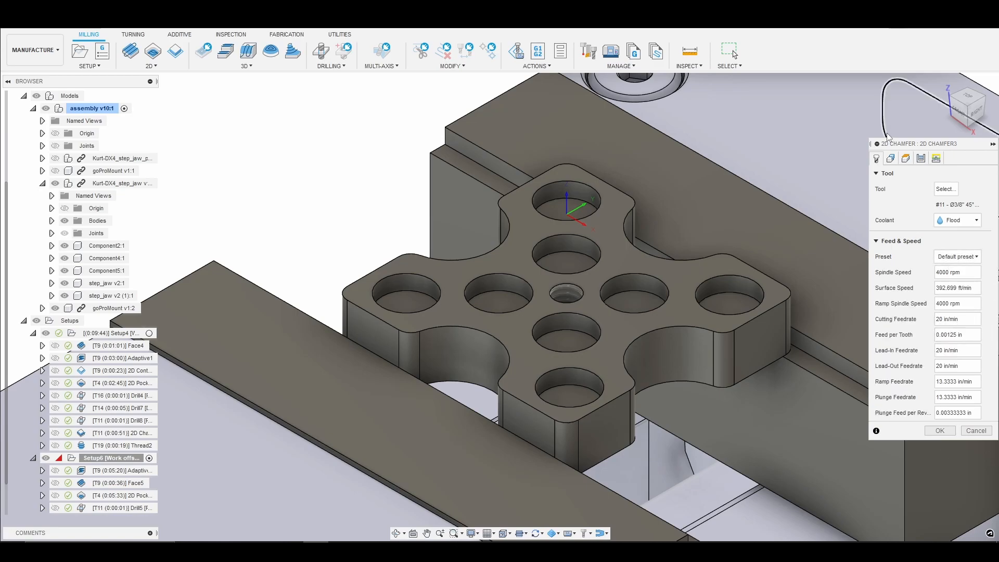
Select the part's outer top edge and the rims of all eight circular recesses as the chamfer contours.
{"action": "left_click", "coordinate": [891, 159]}
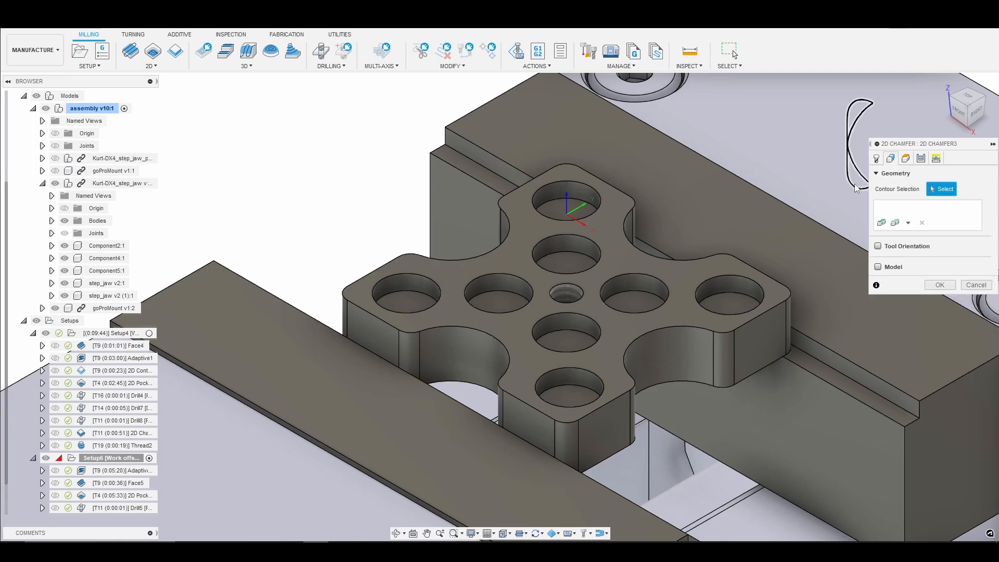
{"action": "left_click", "coordinate": [498, 341]}
{"action": "left_click", "coordinate": [441, 292]}
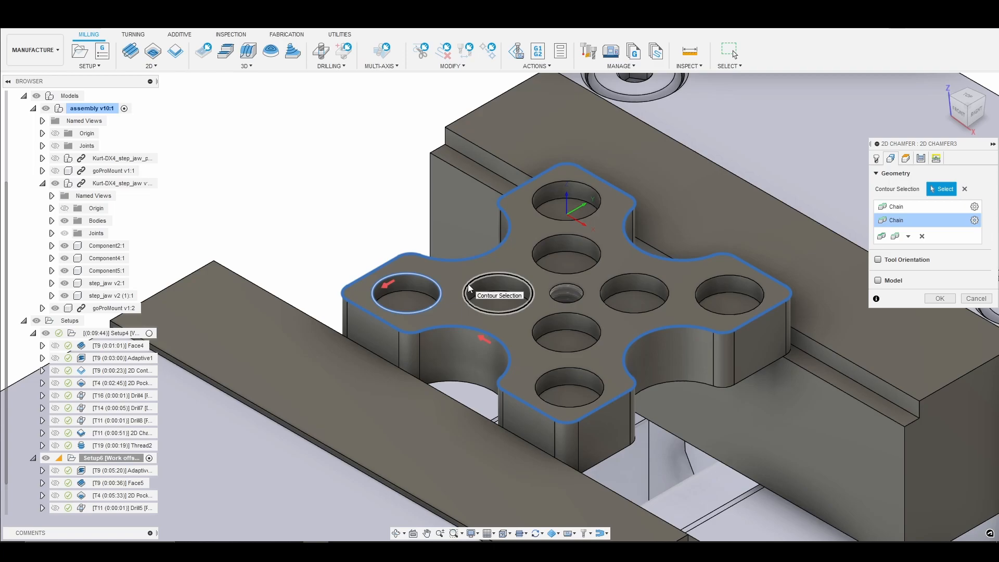
{"action": "left_click", "coordinate": [467, 283]}
{"action": "left_click", "coordinate": [538, 243]}
{"action": "left_click", "coordinate": [544, 219]}
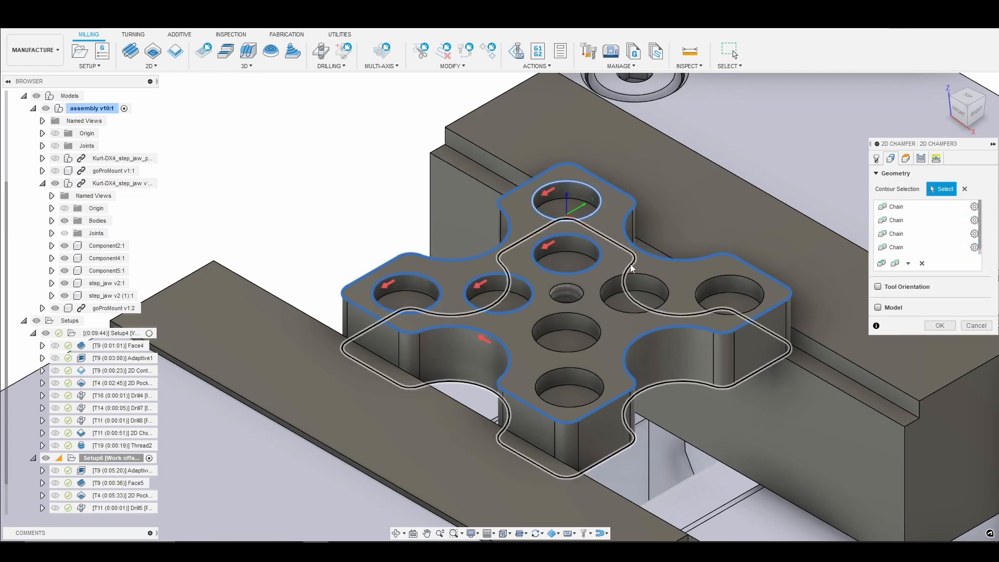
{"action": "left_click", "coordinate": [630, 274]}
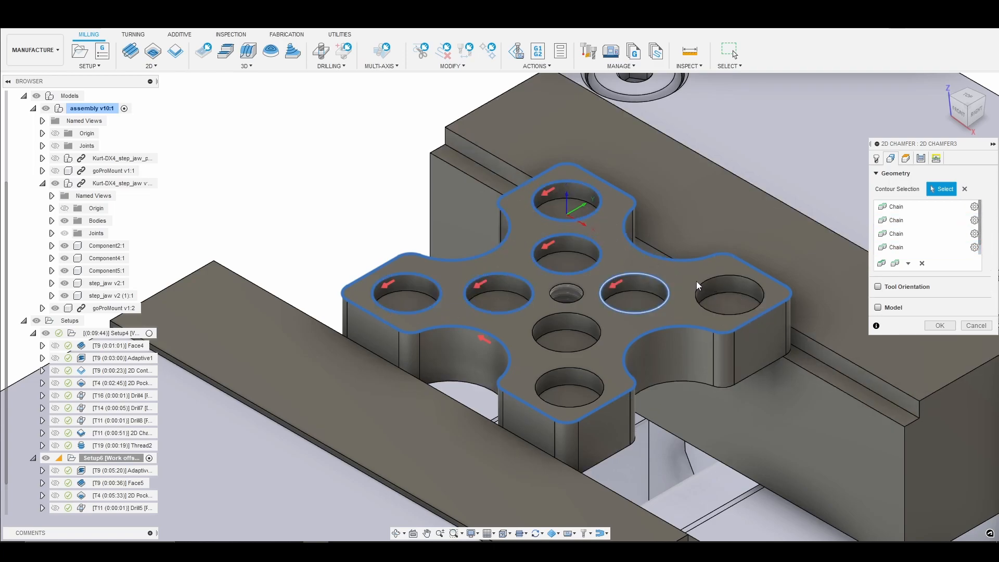
{"action": "left_click", "coordinate": [726, 281]}
{"action": "left_click", "coordinate": [595, 328]}
{"action": "left_click", "coordinate": [607, 391]}
{"action": "left_click", "coordinate": [633, 352]}
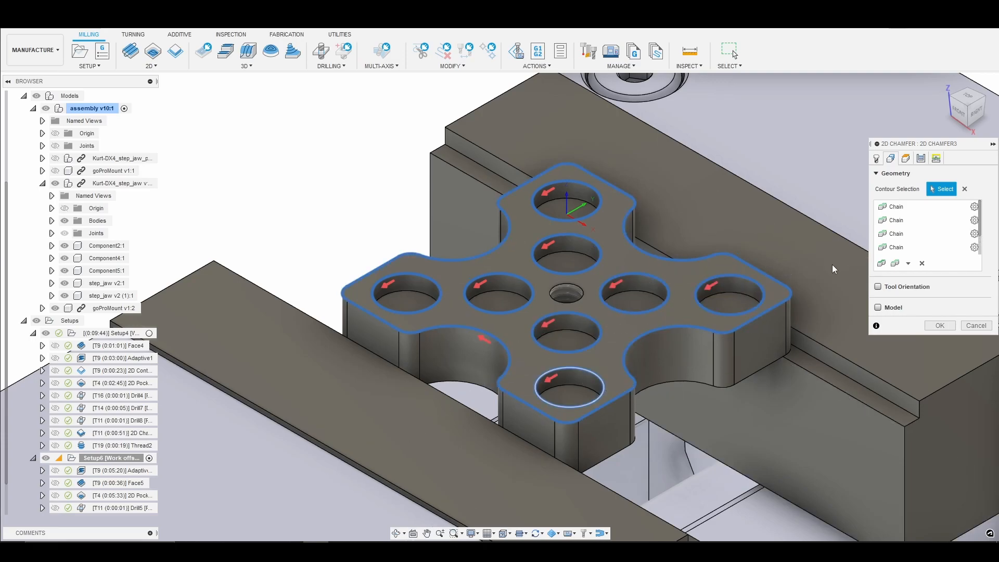
Reference the 2D Chamfer's top height from Model top.
{"action": "left_click", "coordinate": [907, 158]}
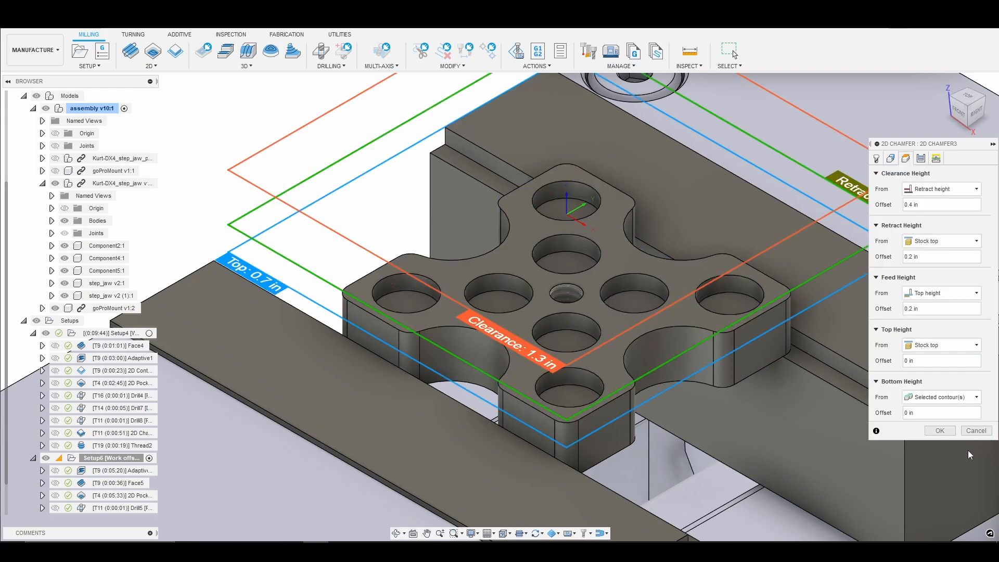
{"action": "left_click", "coordinate": [978, 349]}
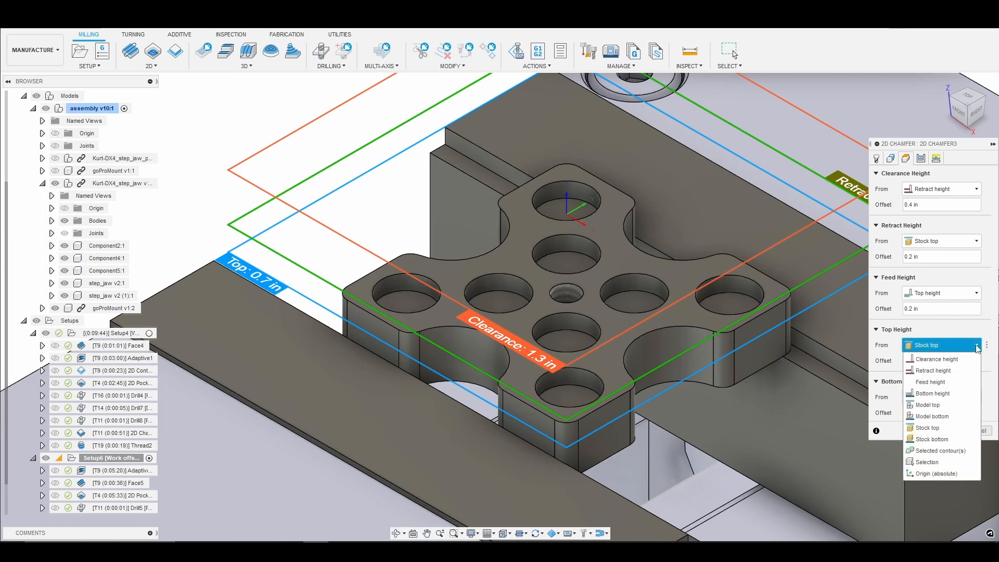
{"action": "left_click", "coordinate": [948, 405]}
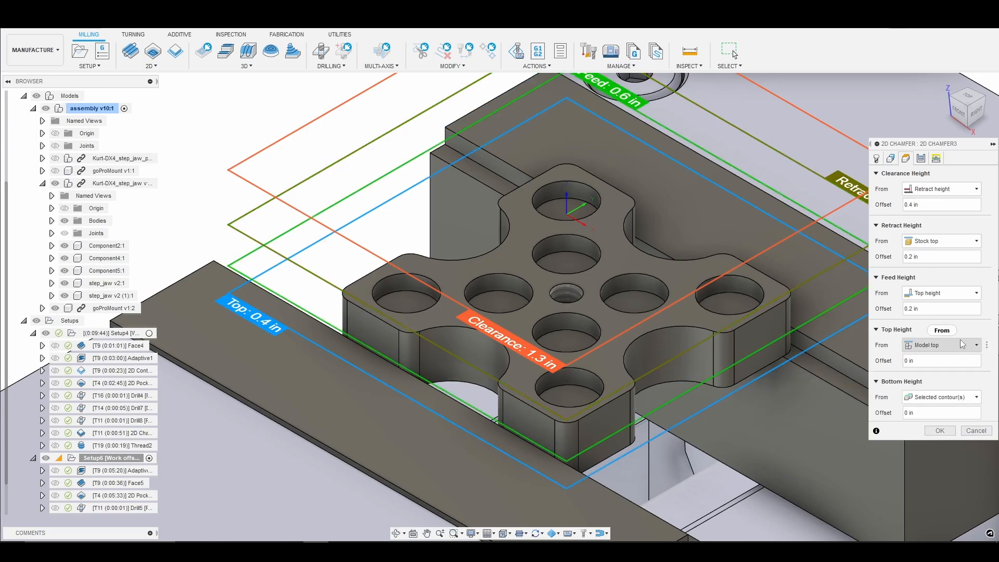
Set the chamfer width to 0.015 in and enable Smoothing and Feed Optimization.
{"action": "left_click", "coordinate": [921, 159]}
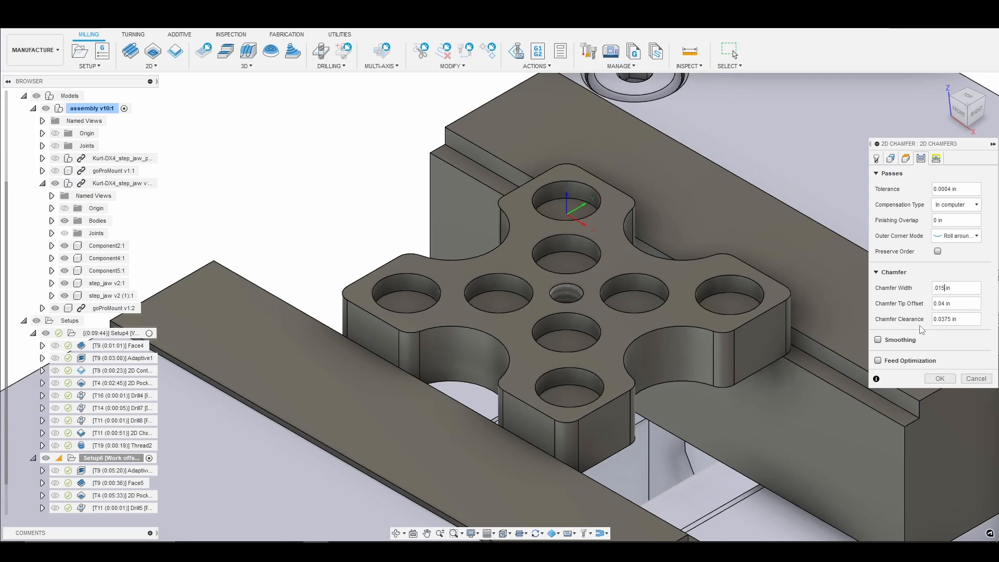
{"action": "left_click", "coordinate": [878, 340]}
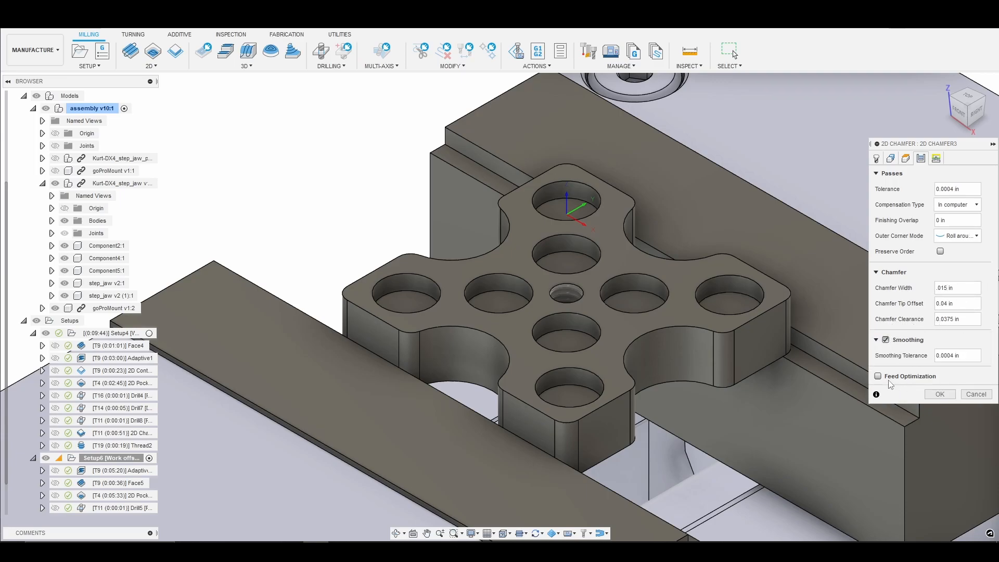
{"action": "left_click", "coordinate": [878, 376]}
Set the chamfer's lead-in sweep angle to 45 deg and generate the toolpath.
{"action": "left_click", "coordinate": [936, 158]}
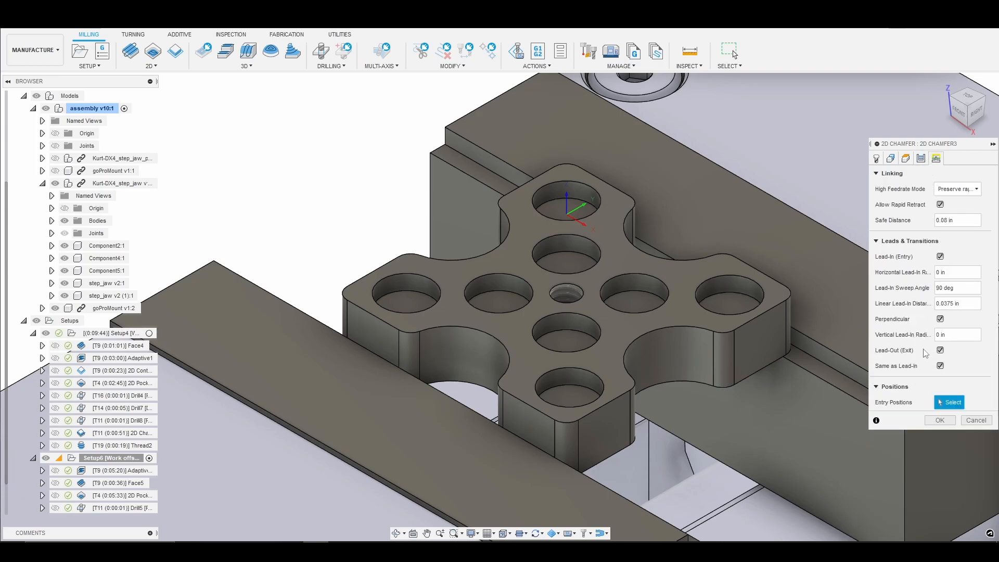
{"action": "left_click", "coordinate": [942, 287]}
{"action": "type", "text": "45"}
{"action": "left_click", "coordinate": [940, 421]}
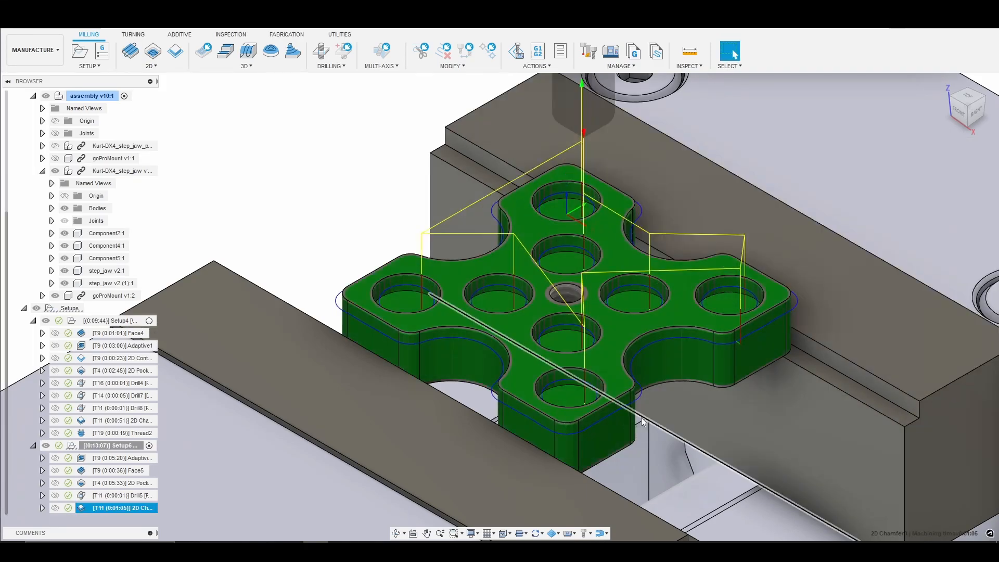
Simulate the 2D Chamfer operation around the outer profile and recesses, and exit the simulation.
{"action": "right_click", "coordinate": [118, 508]}
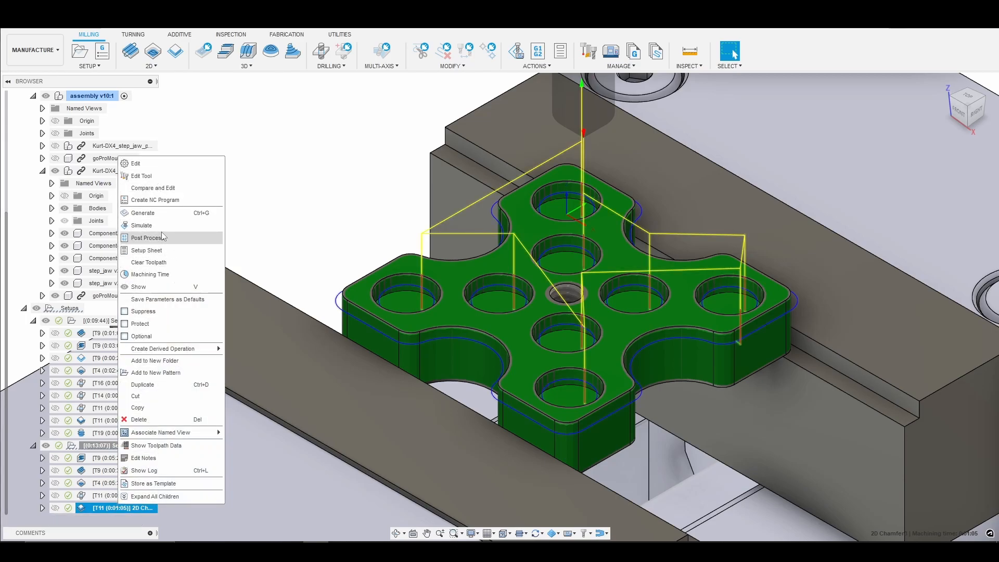
{"action": "left_click", "coordinate": [141, 225]}
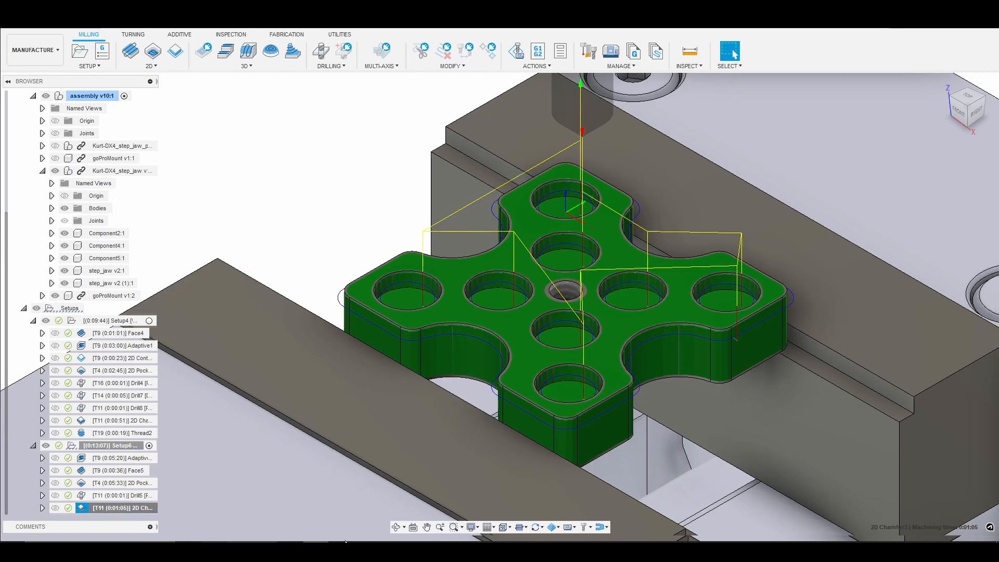
{"action": "left_click_drag", "start_coordinate": [14, 539], "coordinate": [985, 539]}
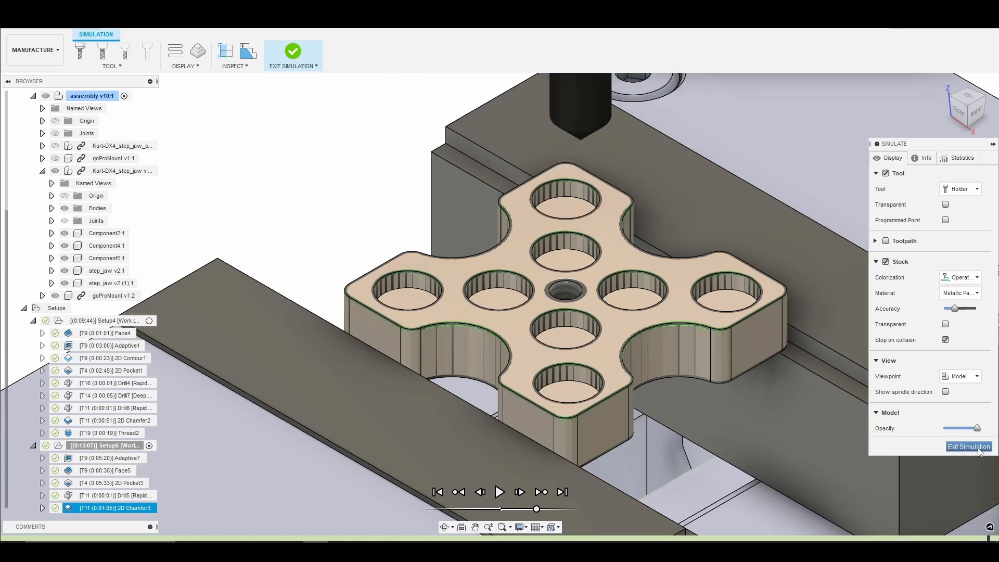
{"action": "left_click", "coordinate": [968, 446]}
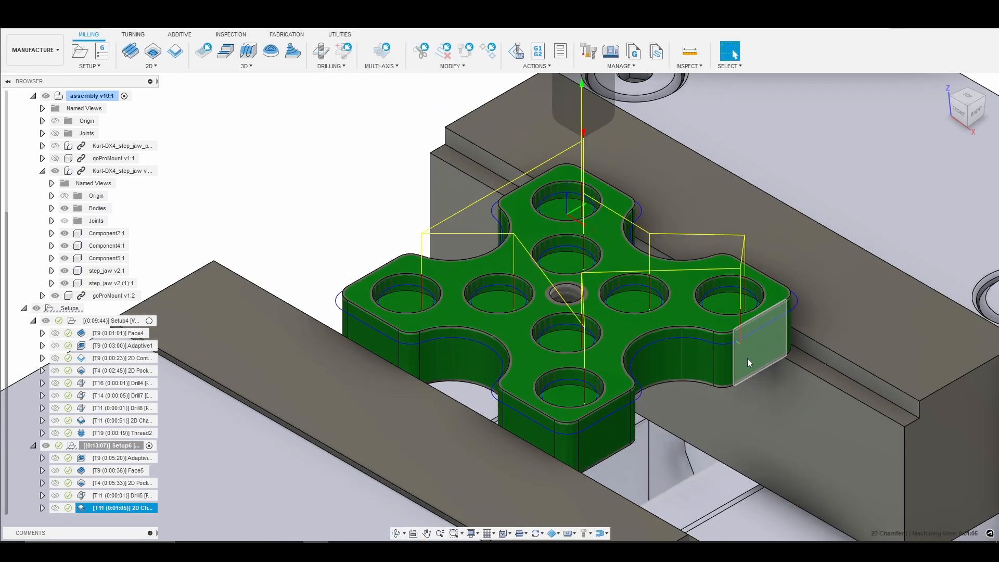